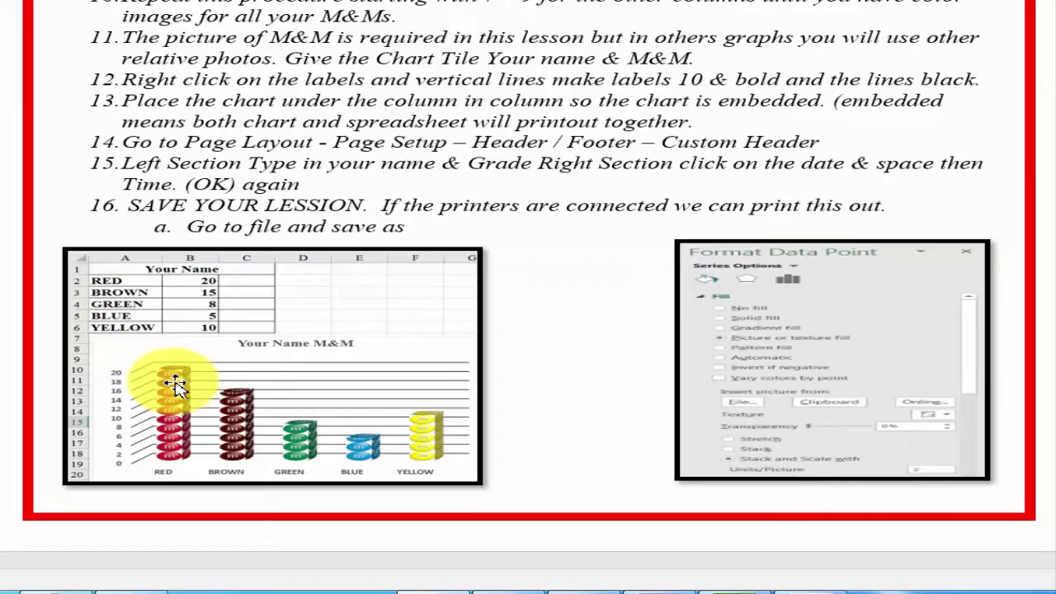
Scroll through the lesson instructions to review steps 3–16.
scroll(577, 309, "up", 3)
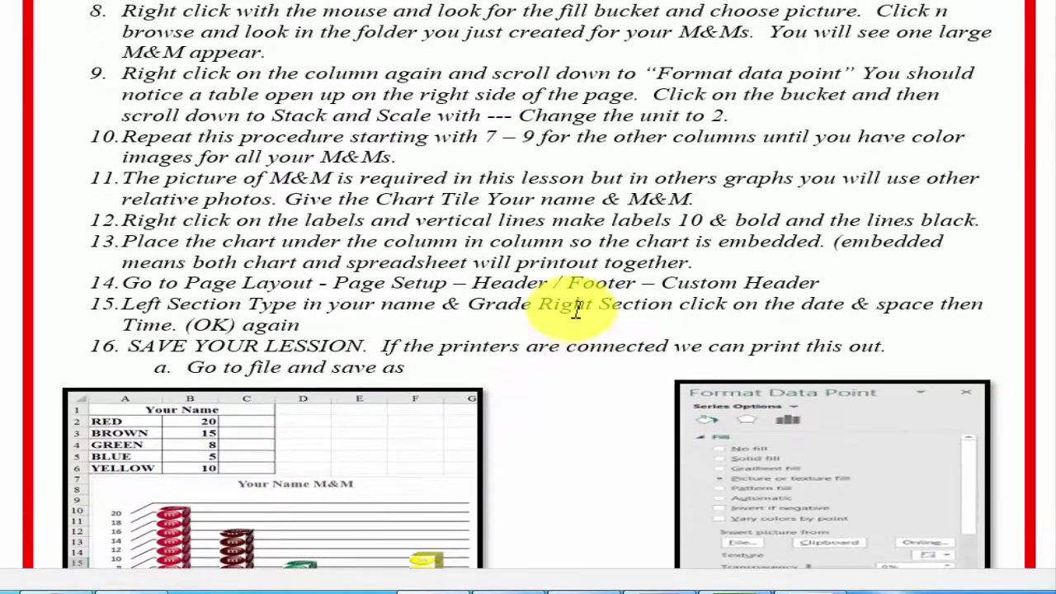
scroll(574, 351, "up", 6)
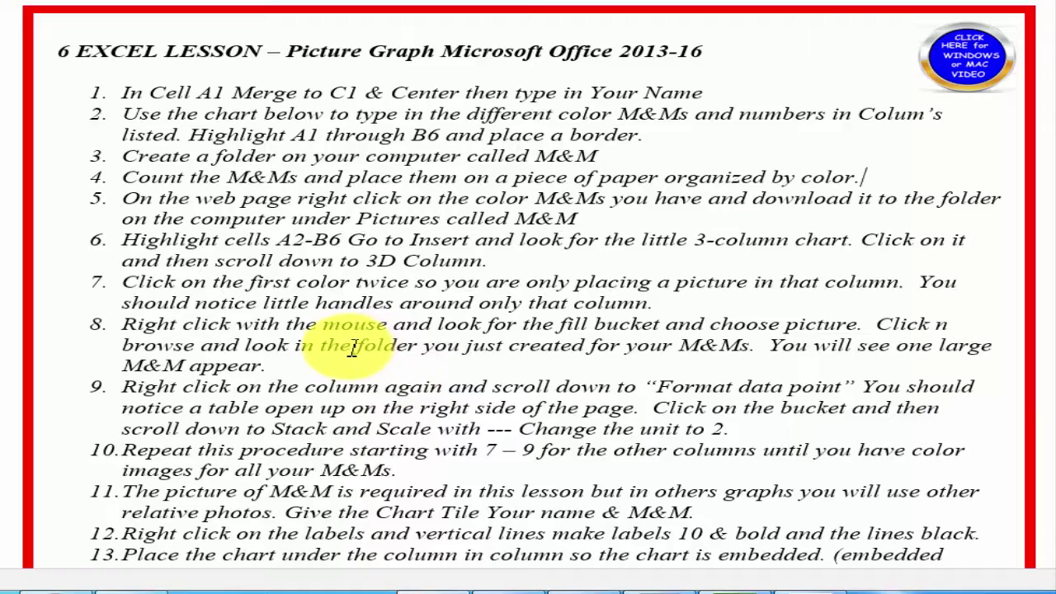
scroll(352, 348, "down", 5)
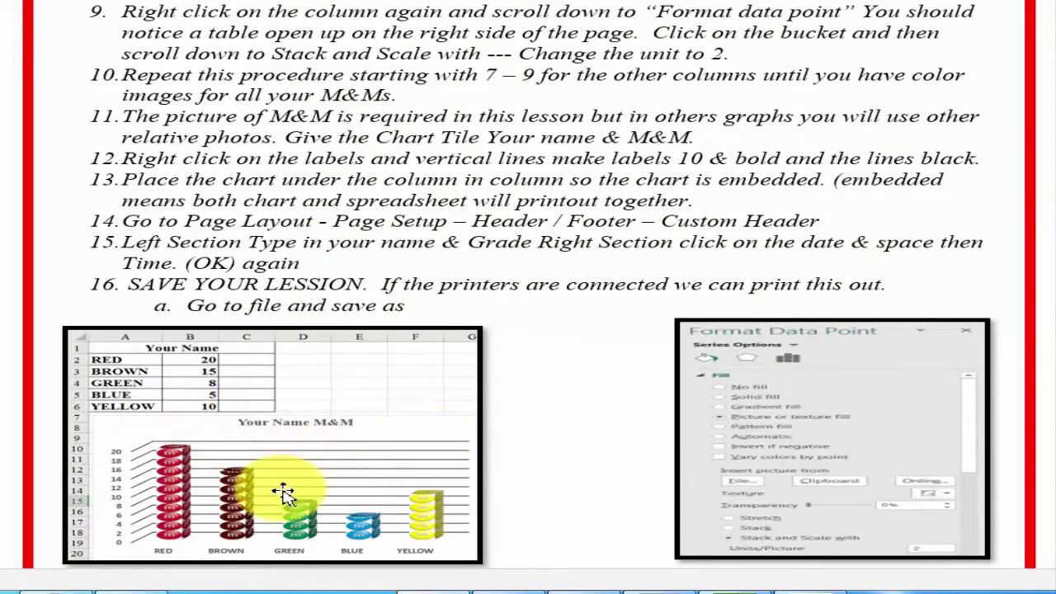
scroll(701, 182, "up", 3)
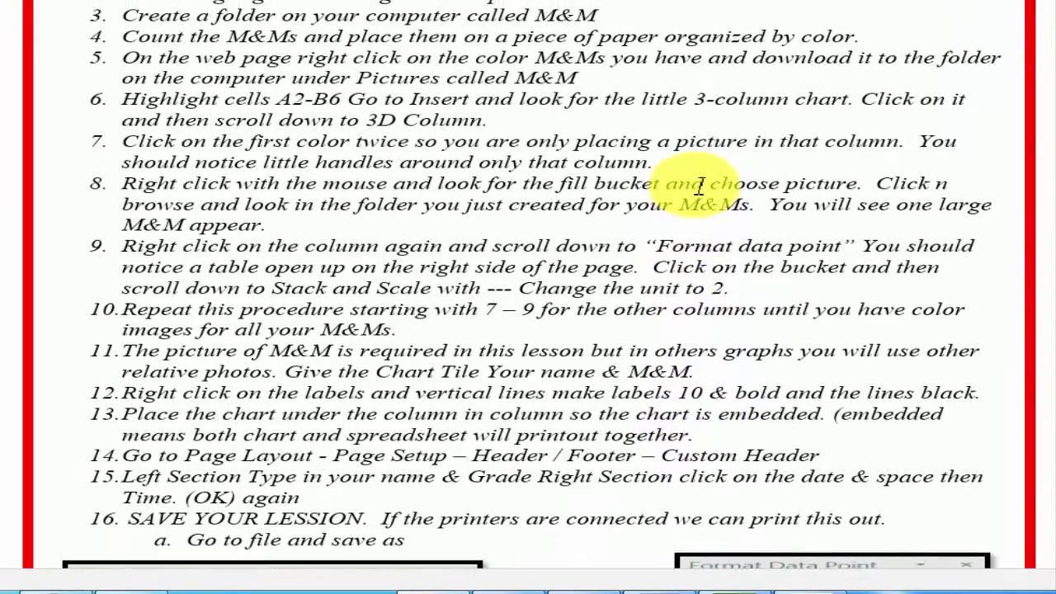
scroll(699, 186, "up", 2)
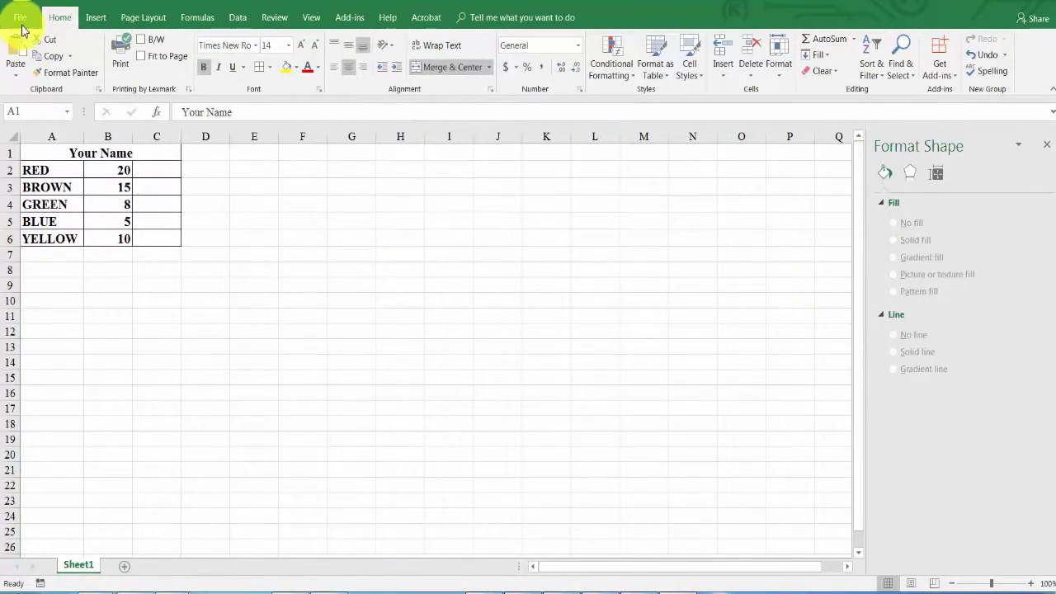
left_click(64, 158)
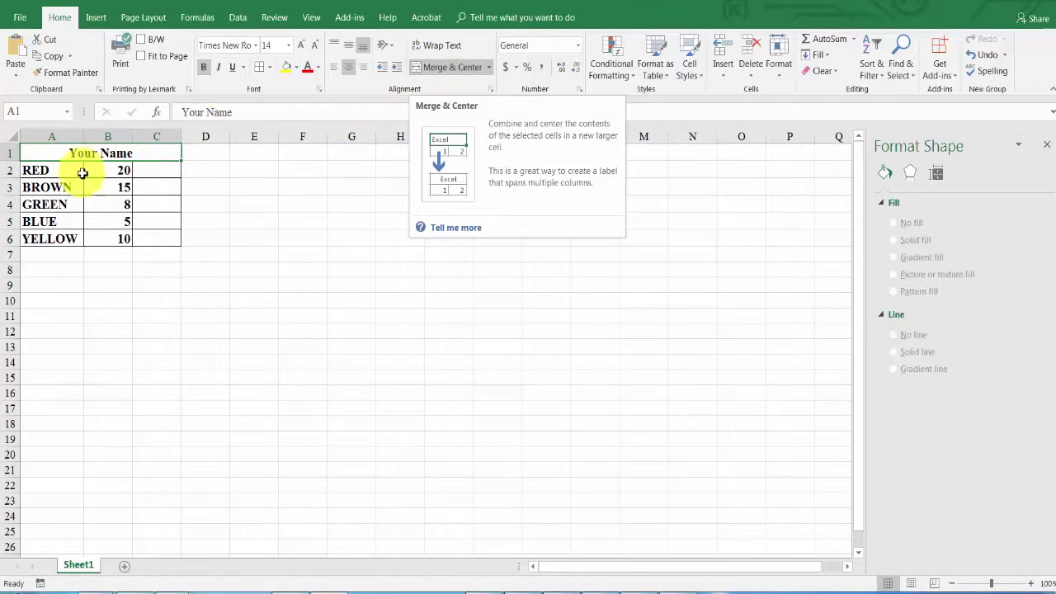
left_click(58, 170)
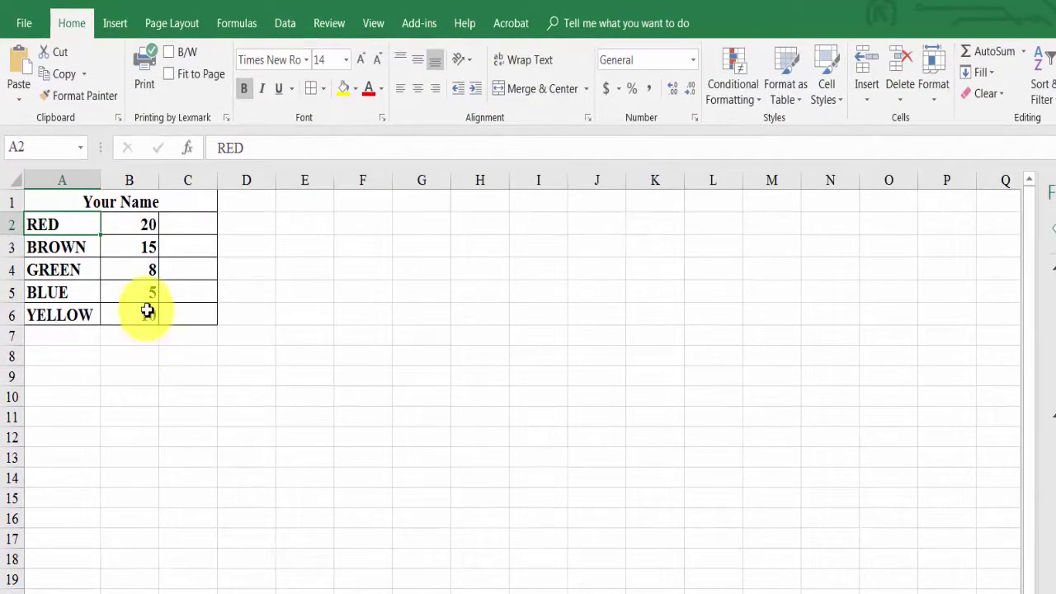
left_click(55, 200)
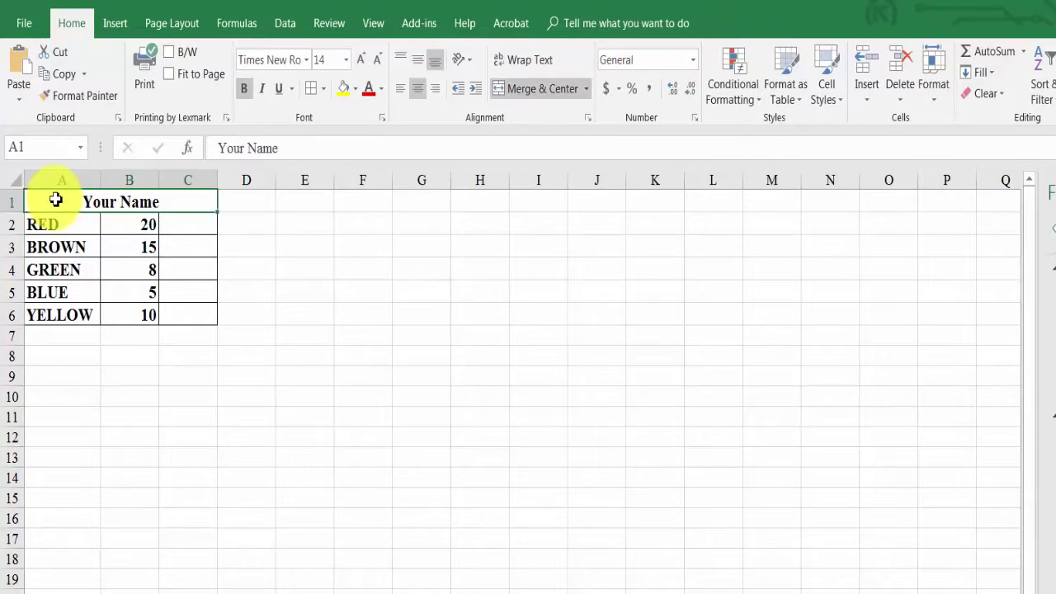
Apply All Borders to the M&M table A1:C6.
left_click_drag(42, 200, 190, 320)
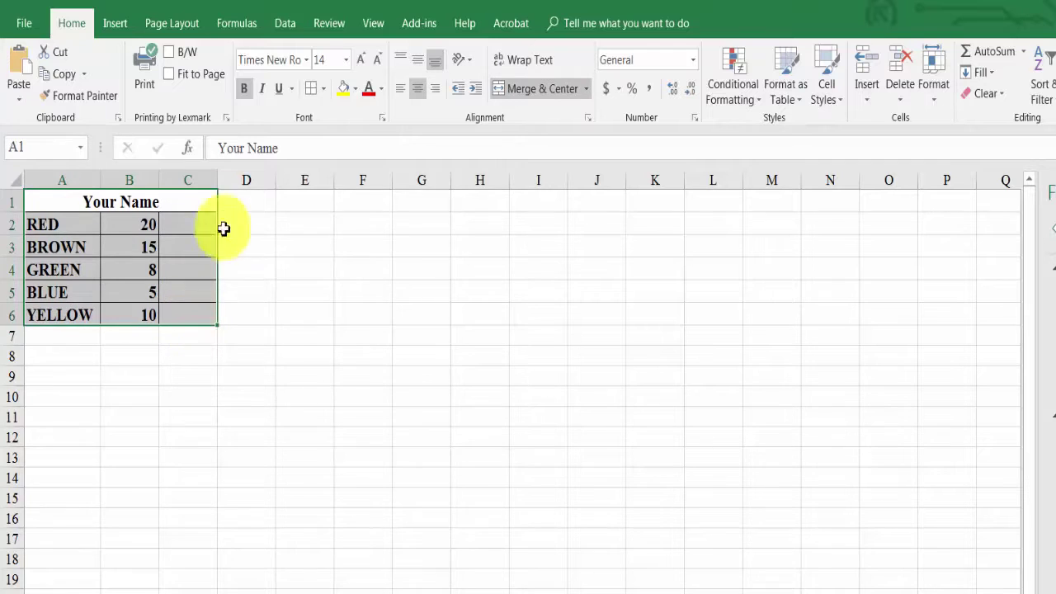
left_click(323, 90)
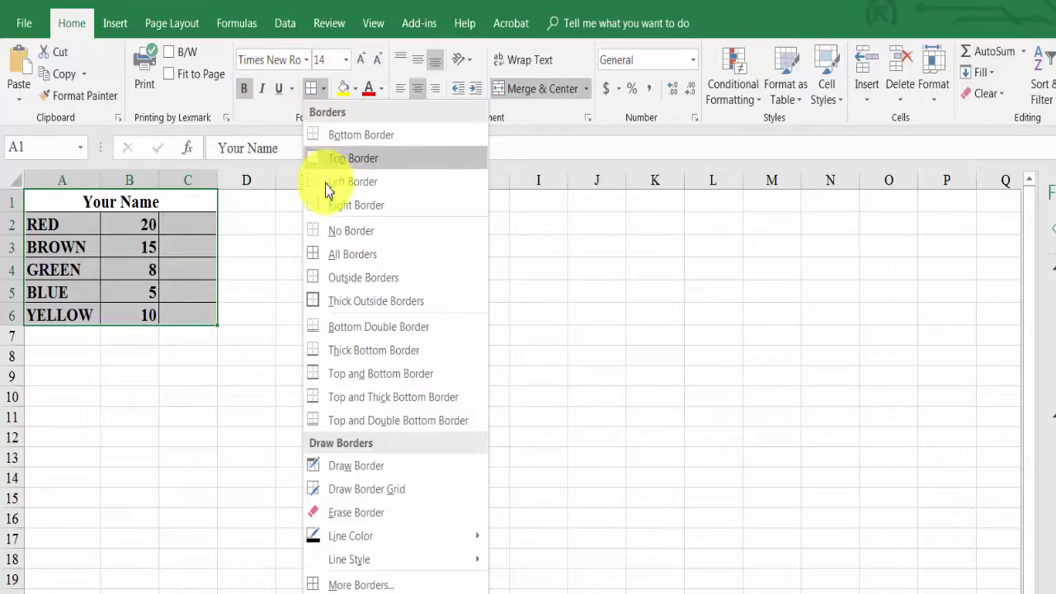
left_click(333, 256)
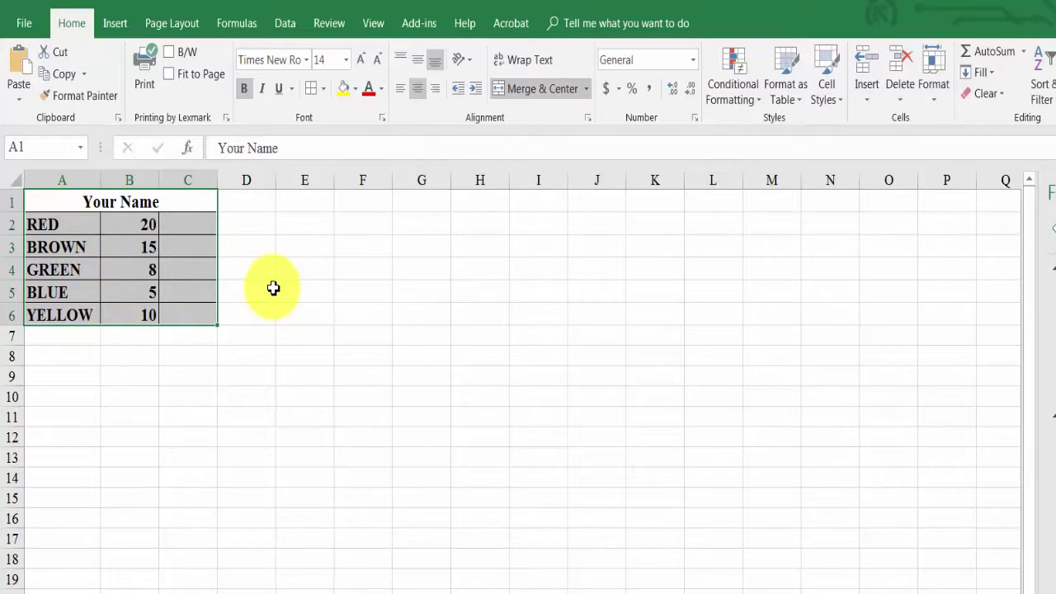
left_click(273, 288)
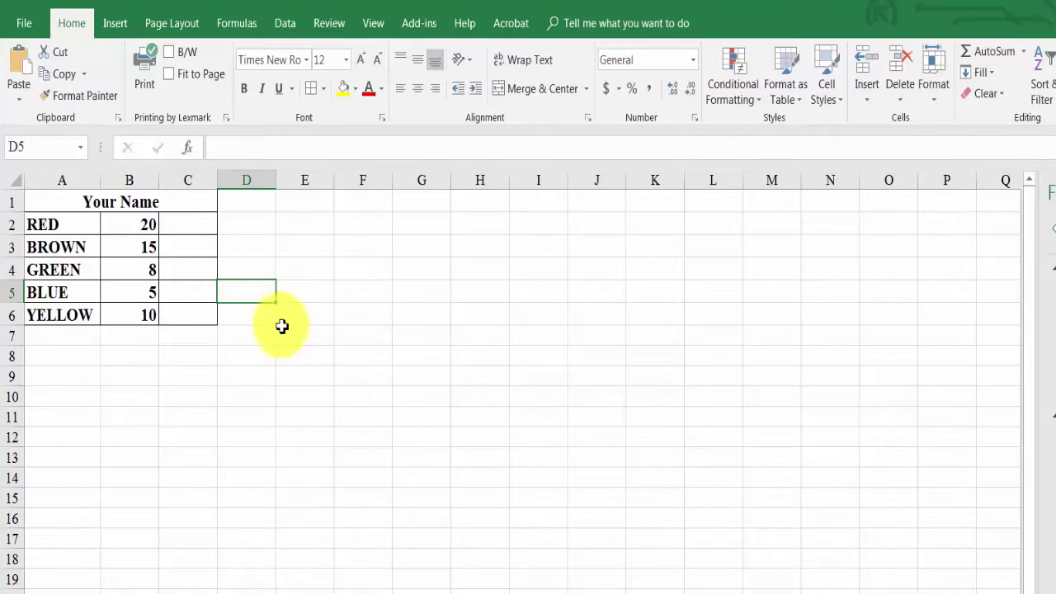
Select the colour names and counts in A2:B6.
left_click_drag(282, 322, 291, 318)
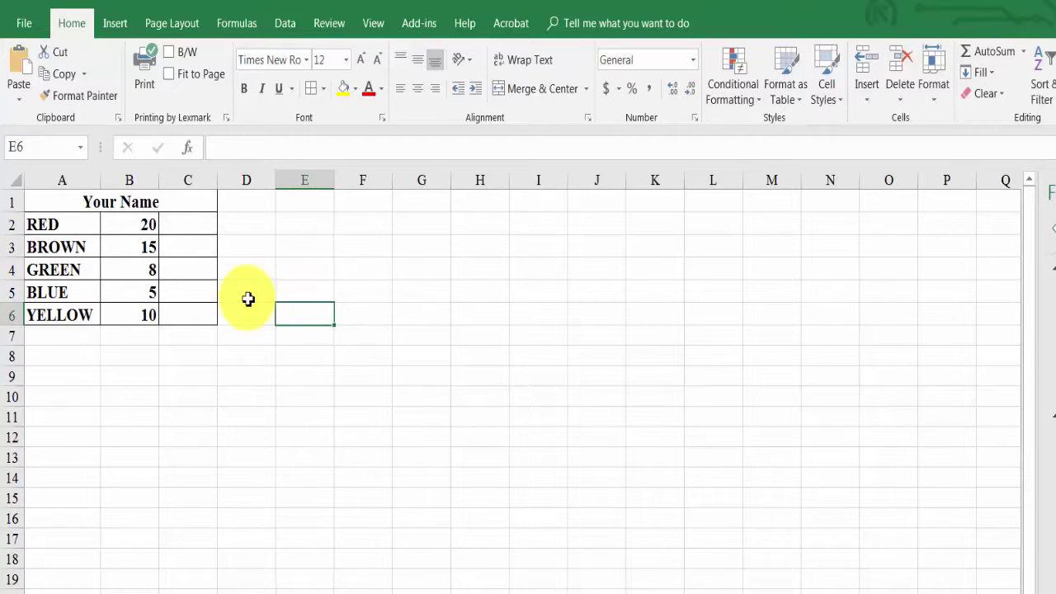
left_click(49, 226)
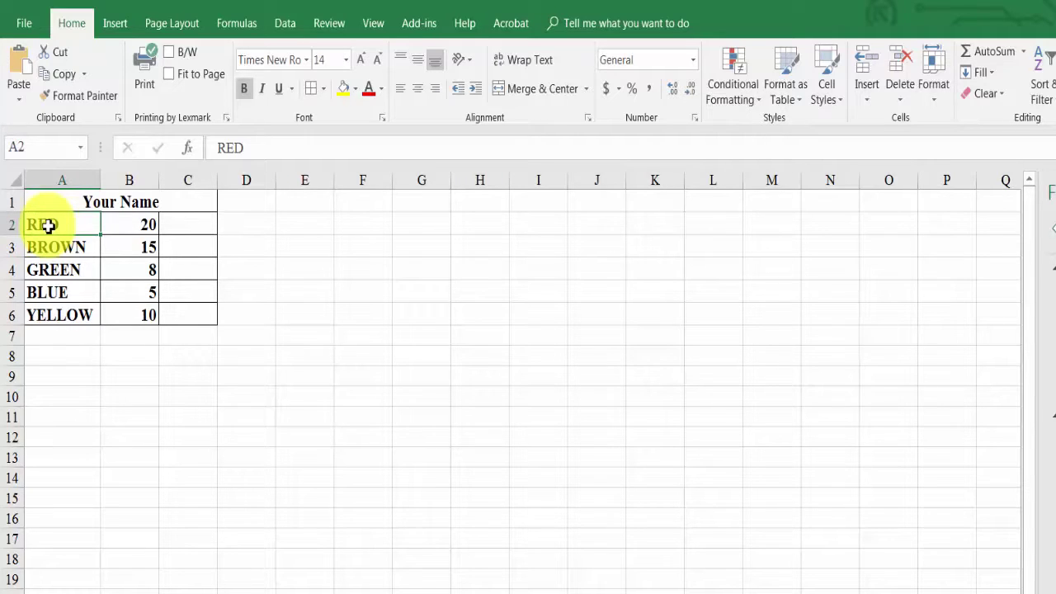
left_click_drag(49, 226, 144, 317)
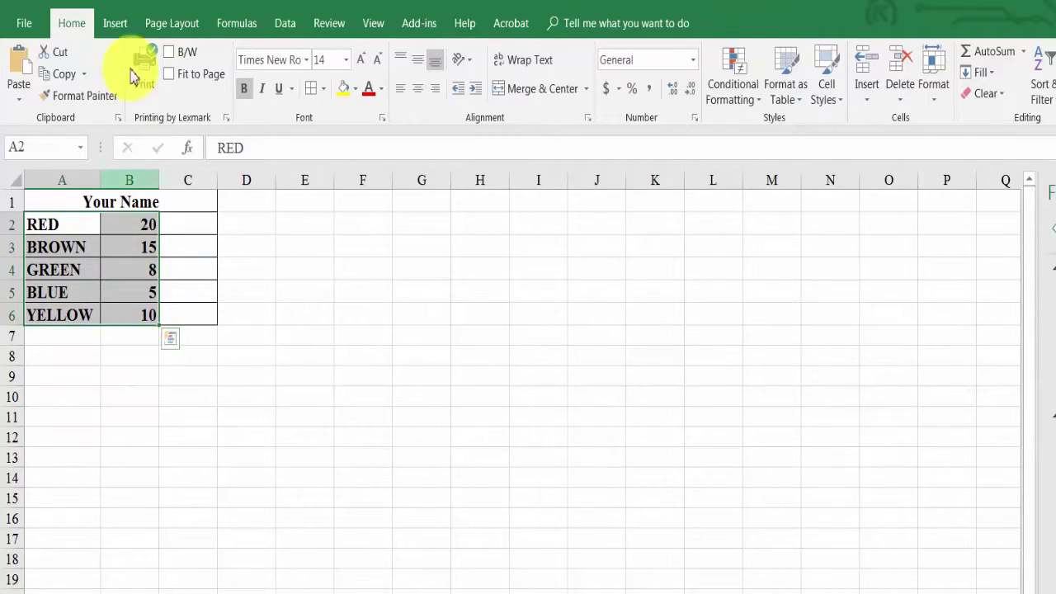
Insert a 3-D Clustered Column chart of the five M&M counts.
left_click(116, 25)
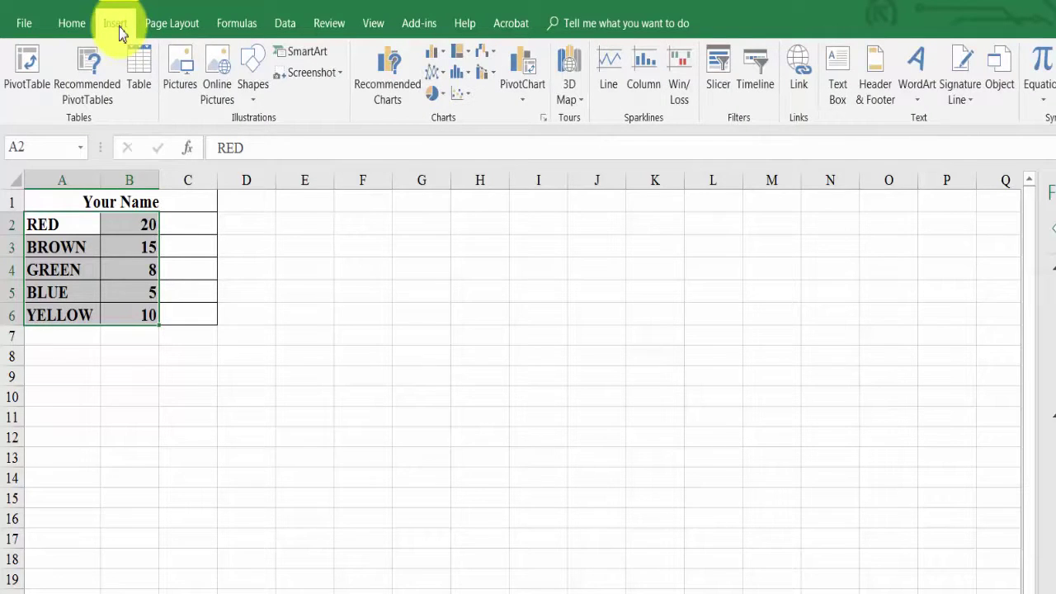
left_click(443, 58)
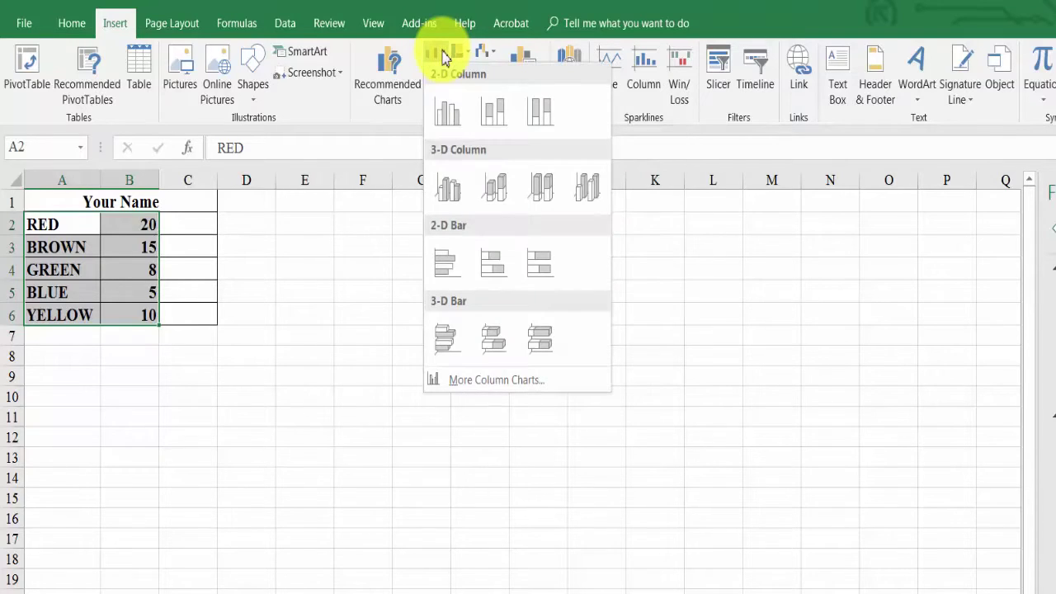
left_click(443, 192)
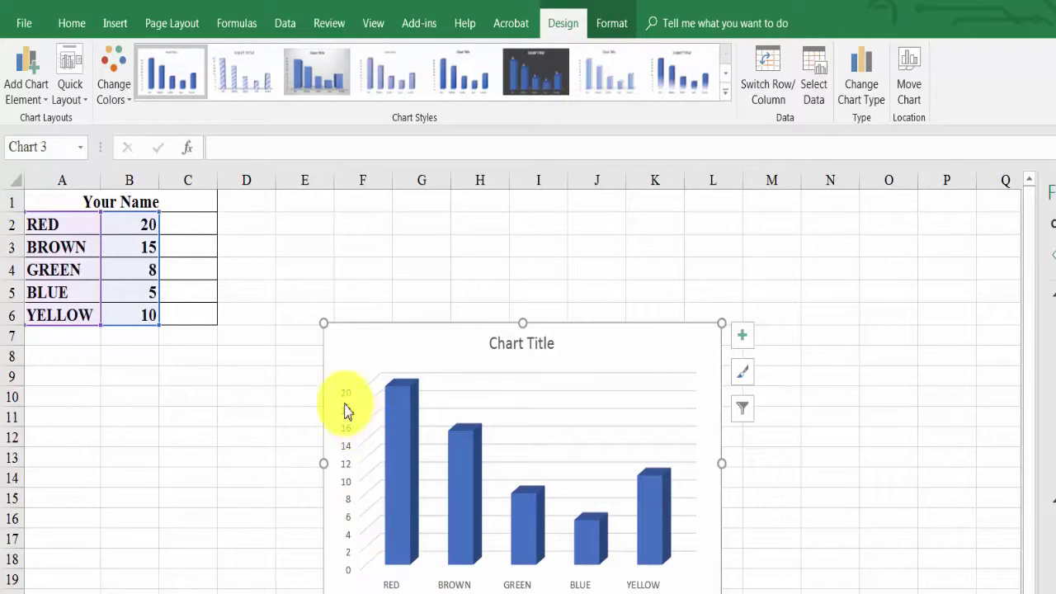
Make the chart's colour-name and value axis labels bold at size 10.
left_click(393, 586)
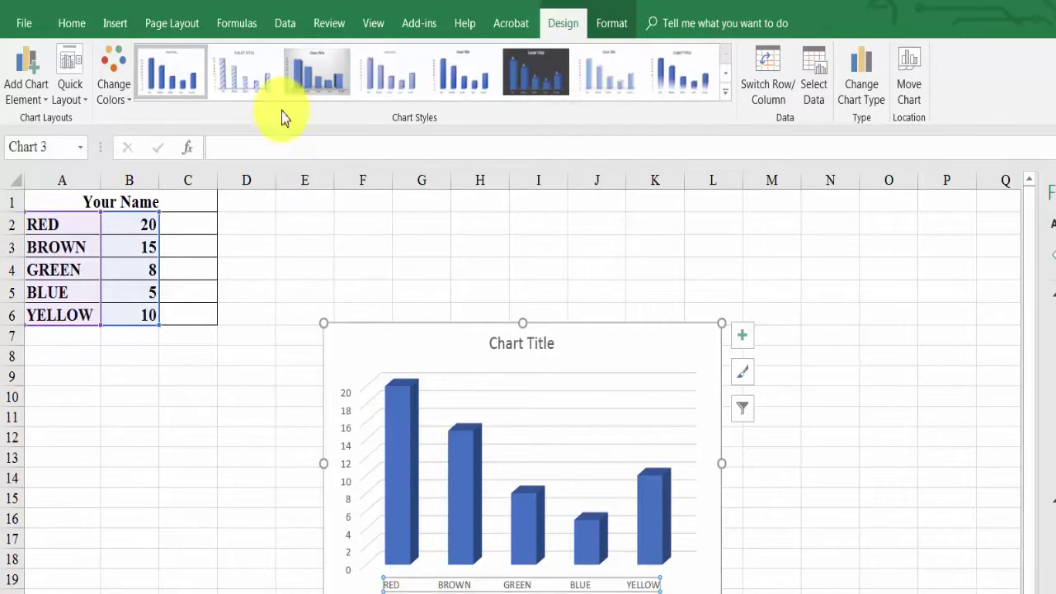
left_click(72, 25)
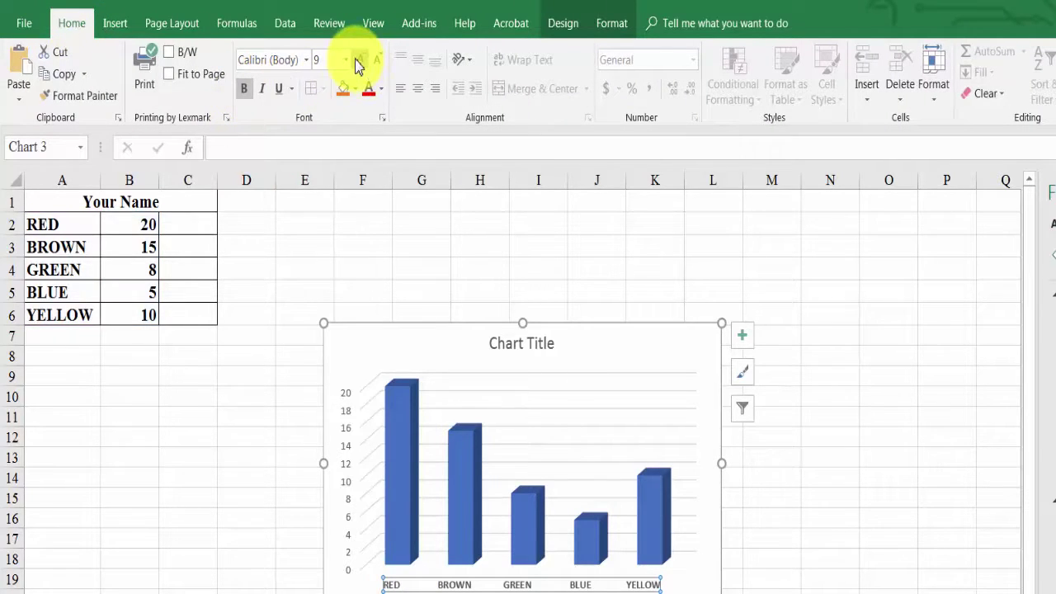
left_click(347, 424)
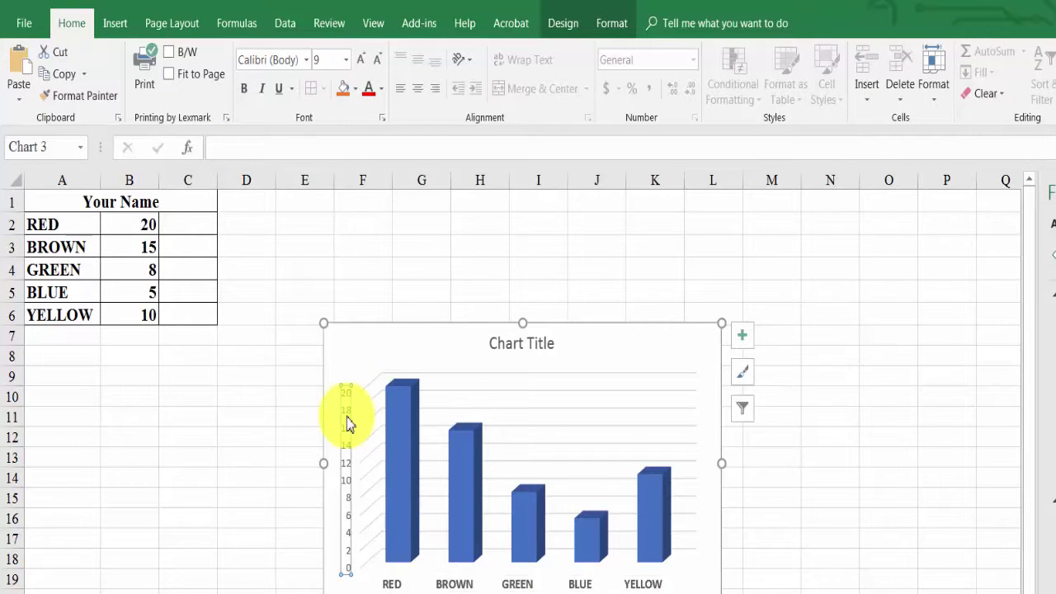
left_click(244, 90)
left_click(346, 60)
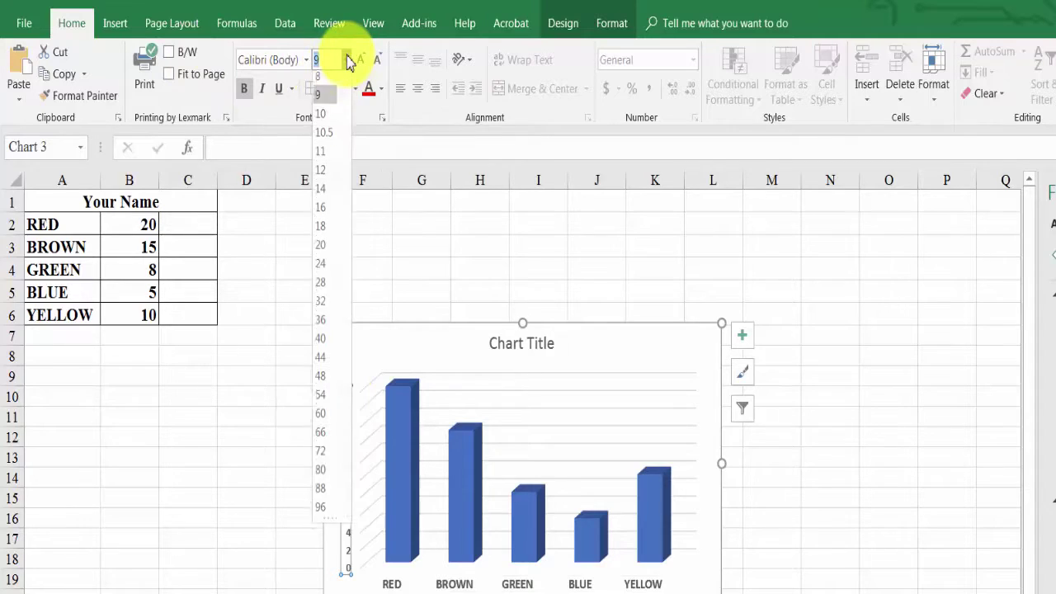
left_click(321, 118)
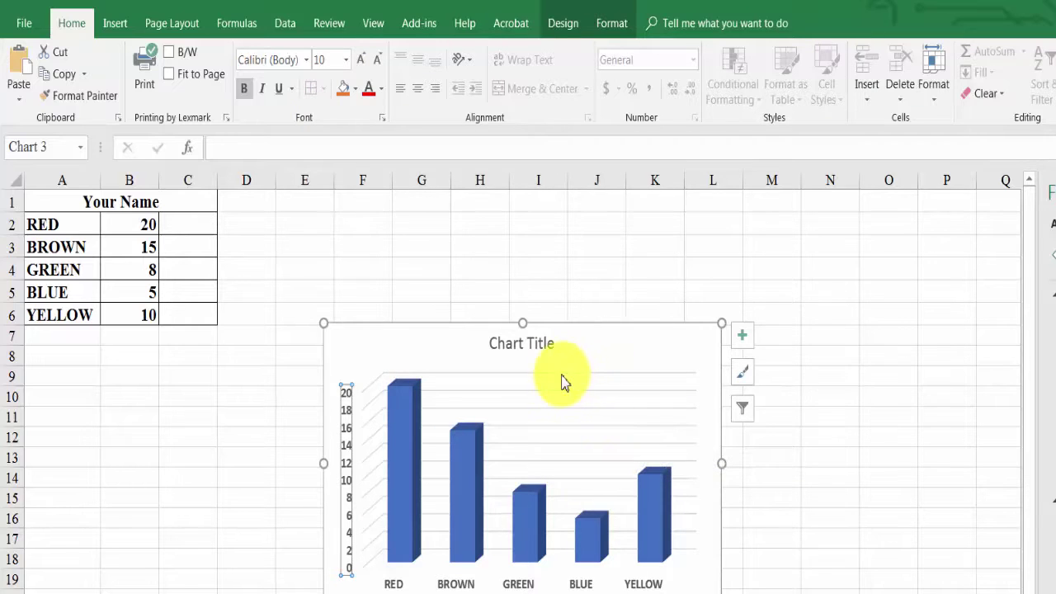
key("Escape")
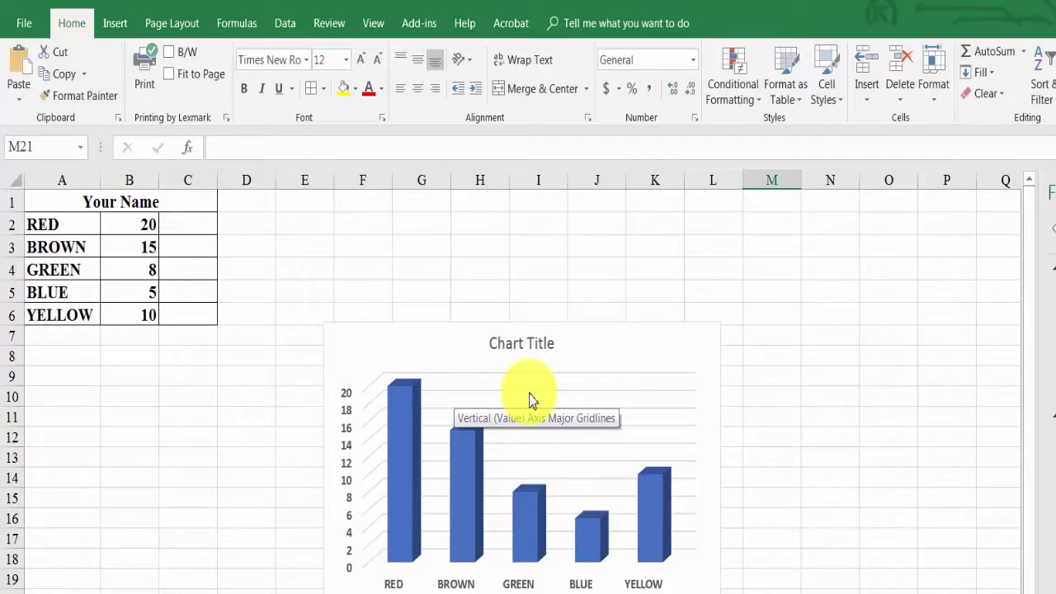
Make the chart's gridlines black.
right_click(533, 399)
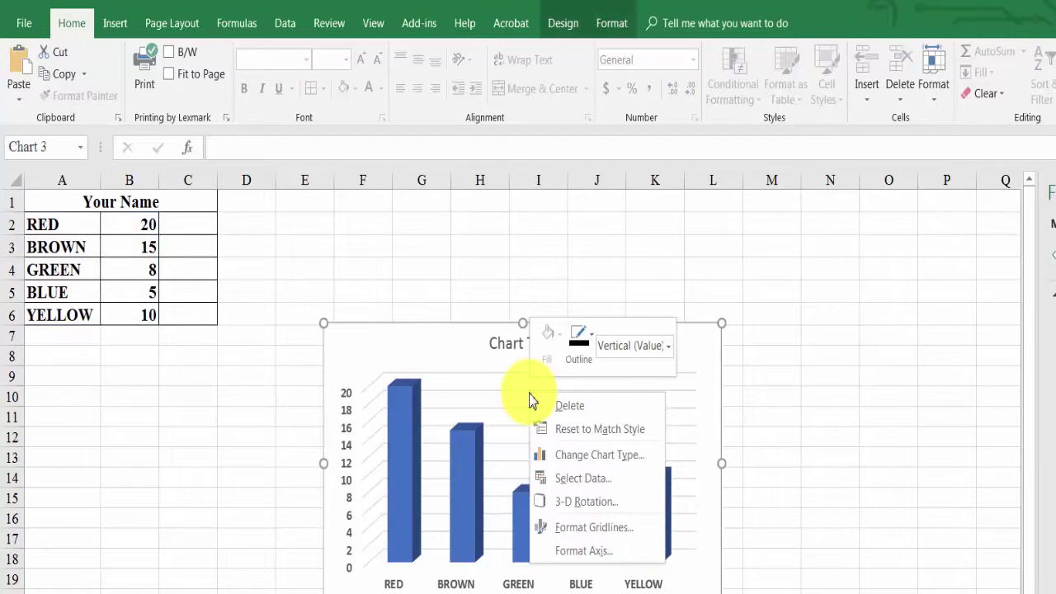
left_click(581, 347)
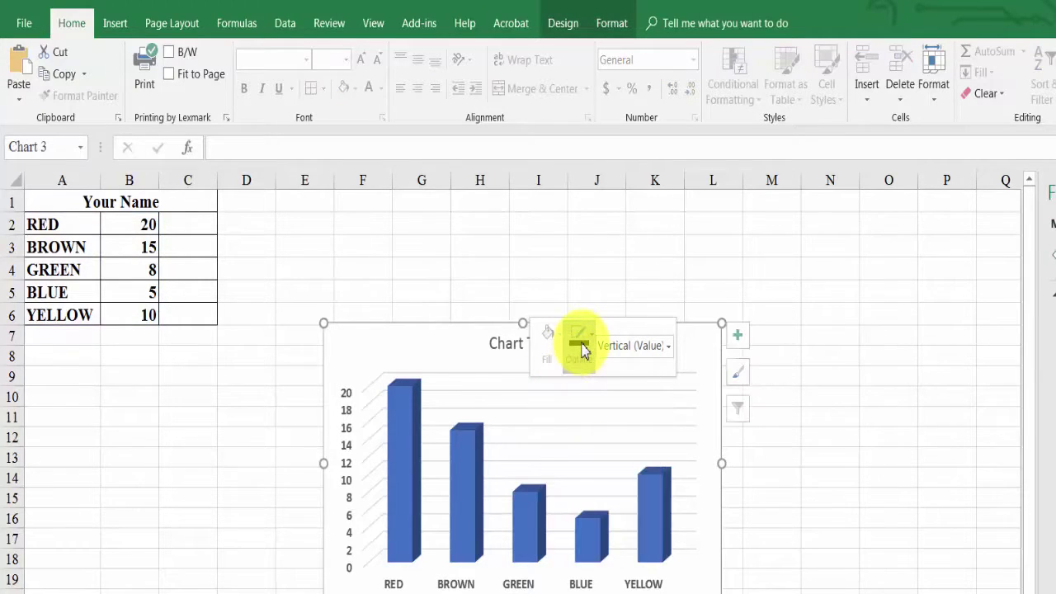
left_click(584, 427)
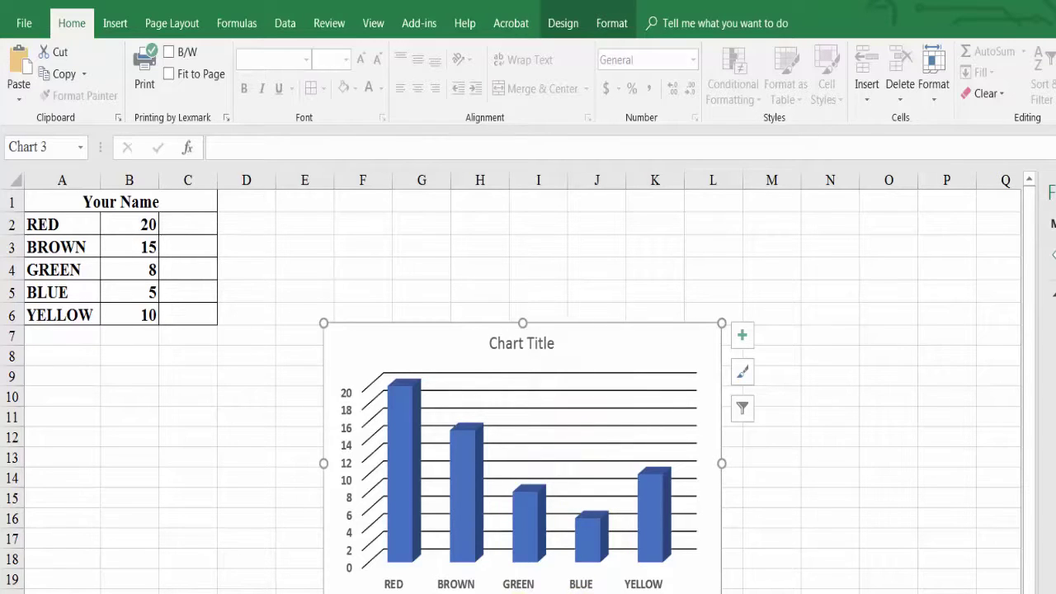
key("Escape")
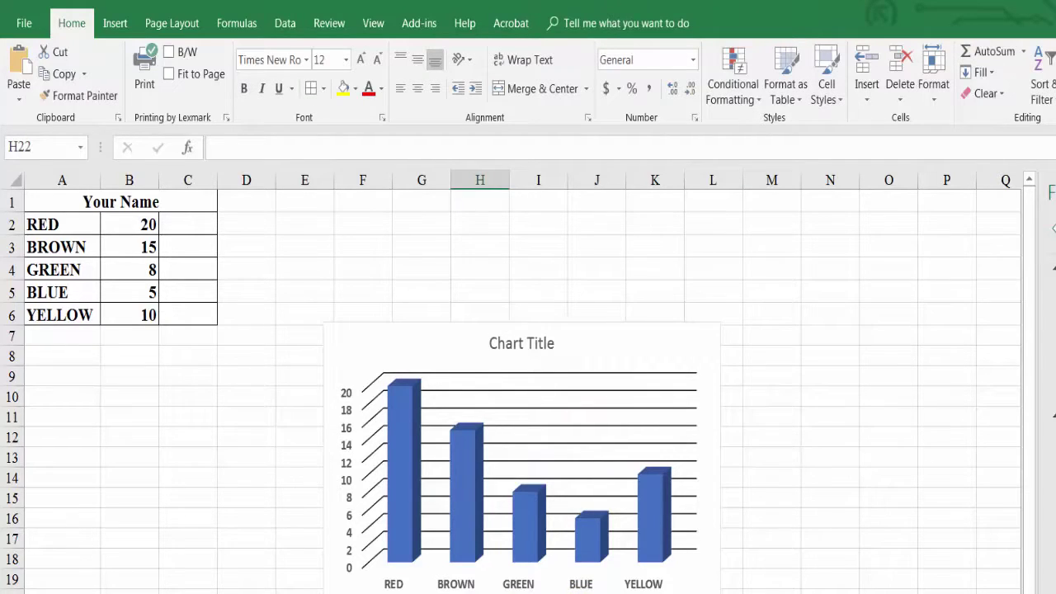
Replace the placeholder chart title with 'YOUR NAME M&M' and make it bold.
left_click(540, 343)
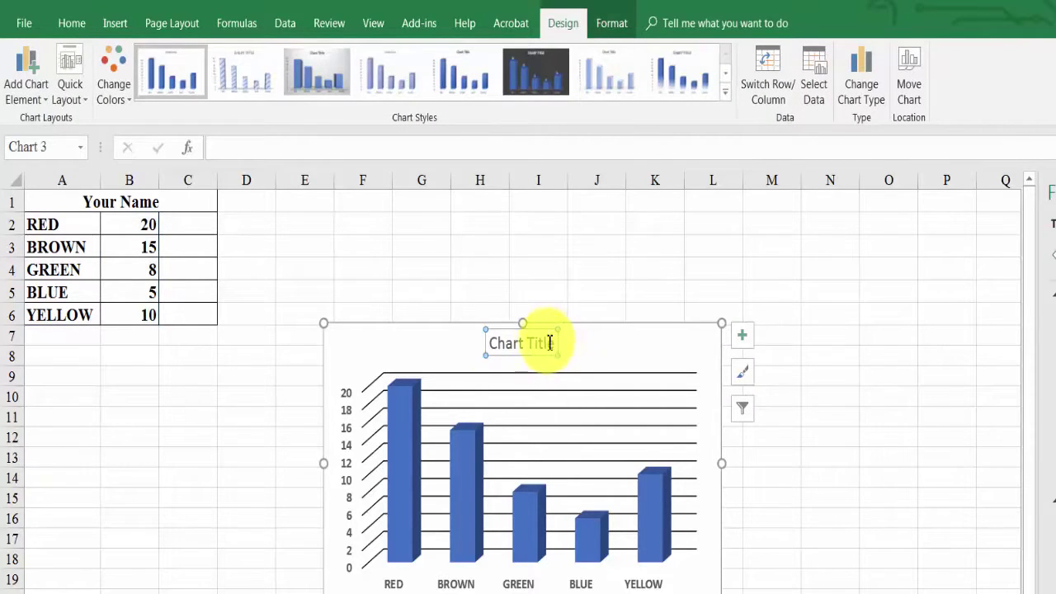
left_click_drag(548, 344, 485, 344)
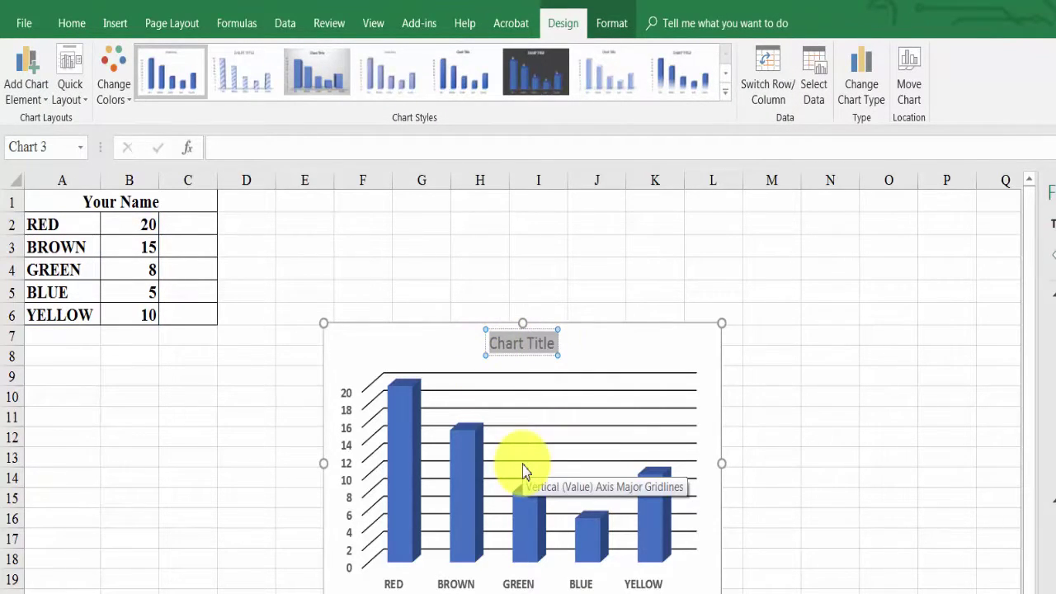
type("YOUR NAME")
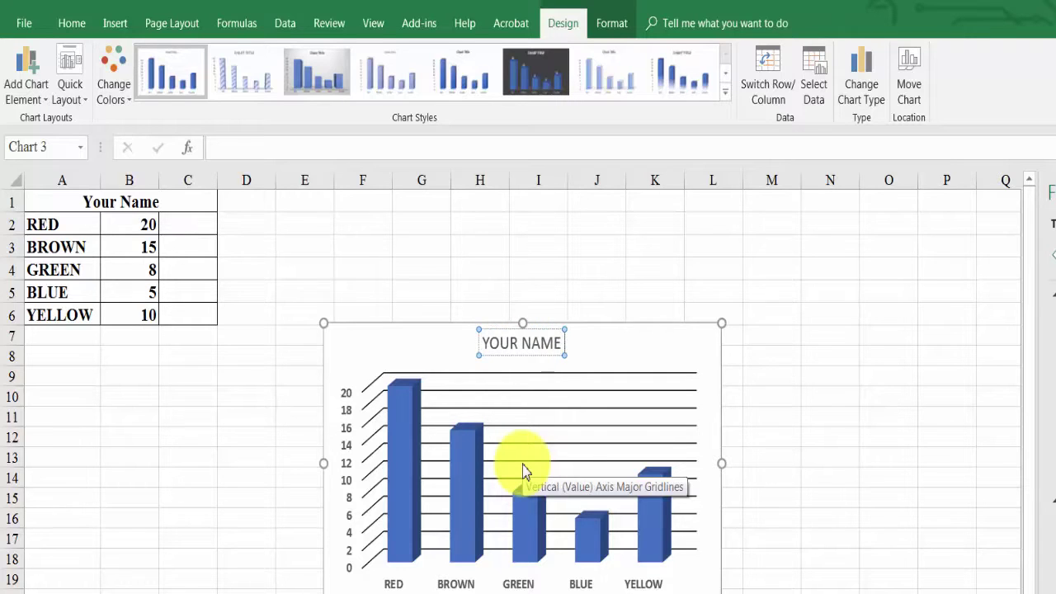
type(" M")
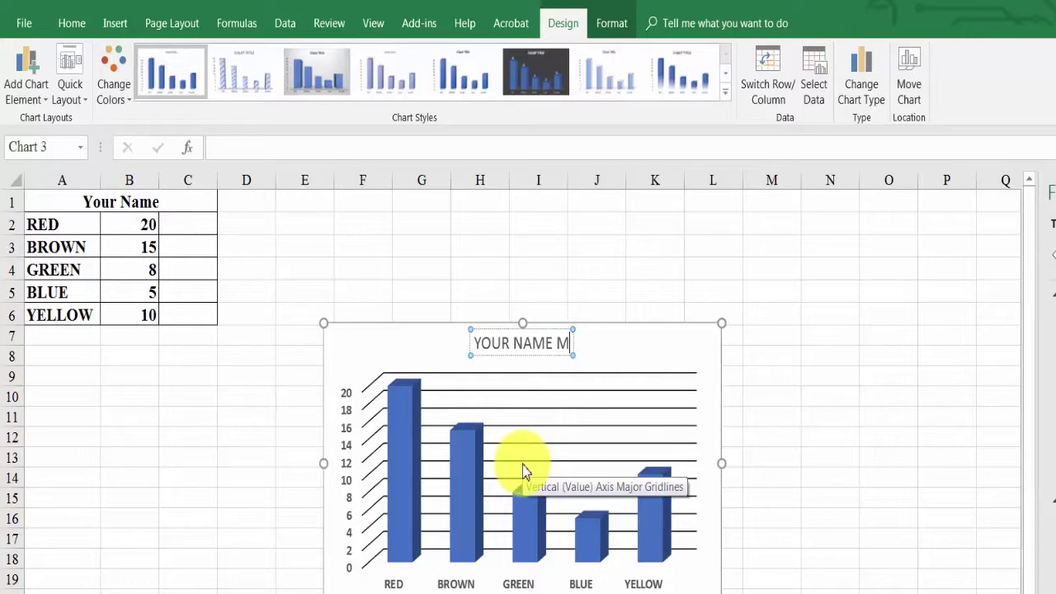
type("&m")
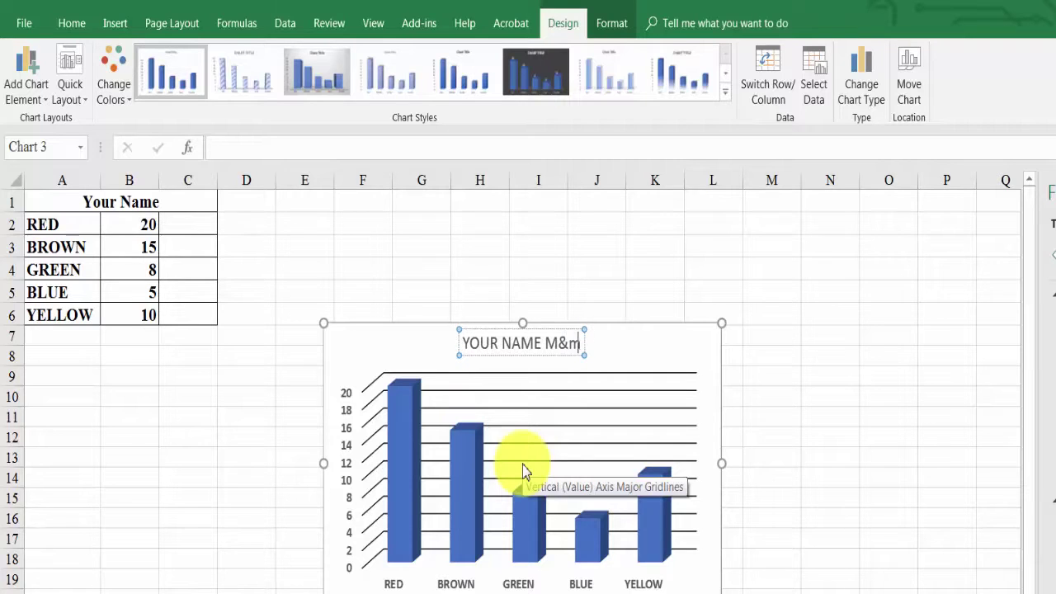
key("BackSpace")
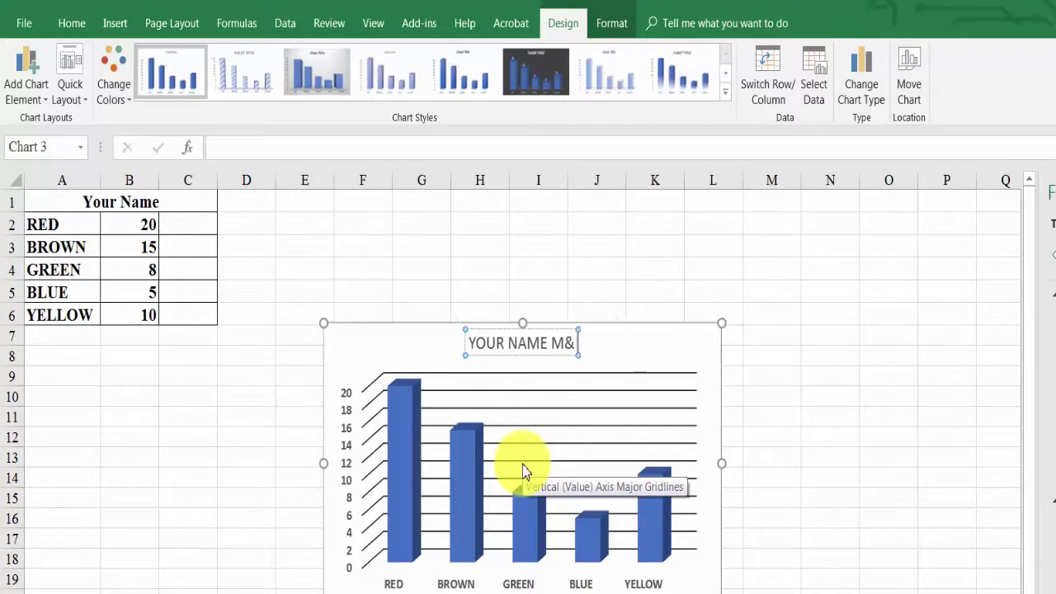
type("M")
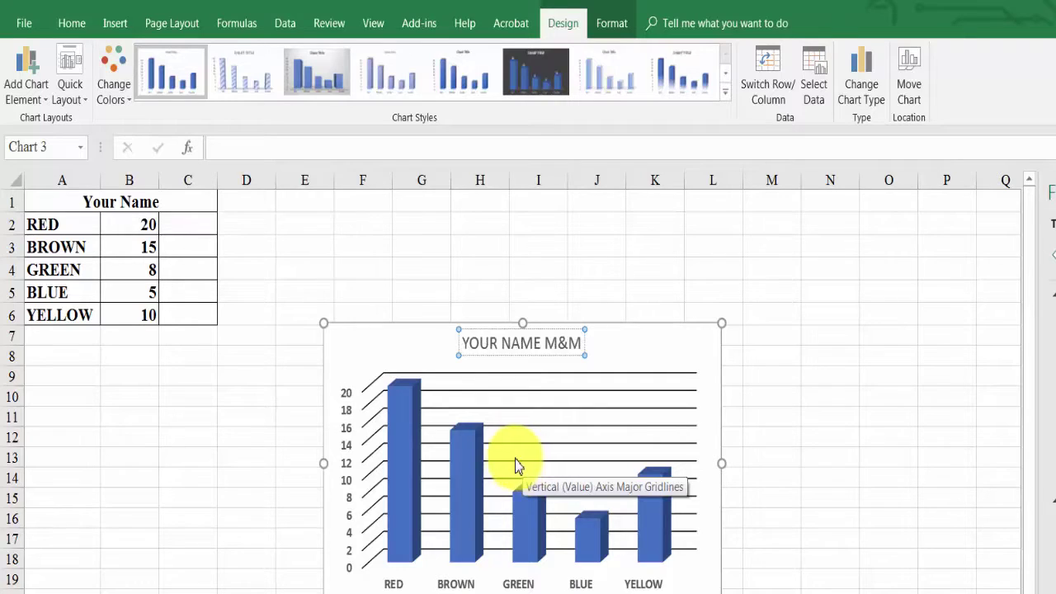
left_click_drag(472, 342, 579, 358)
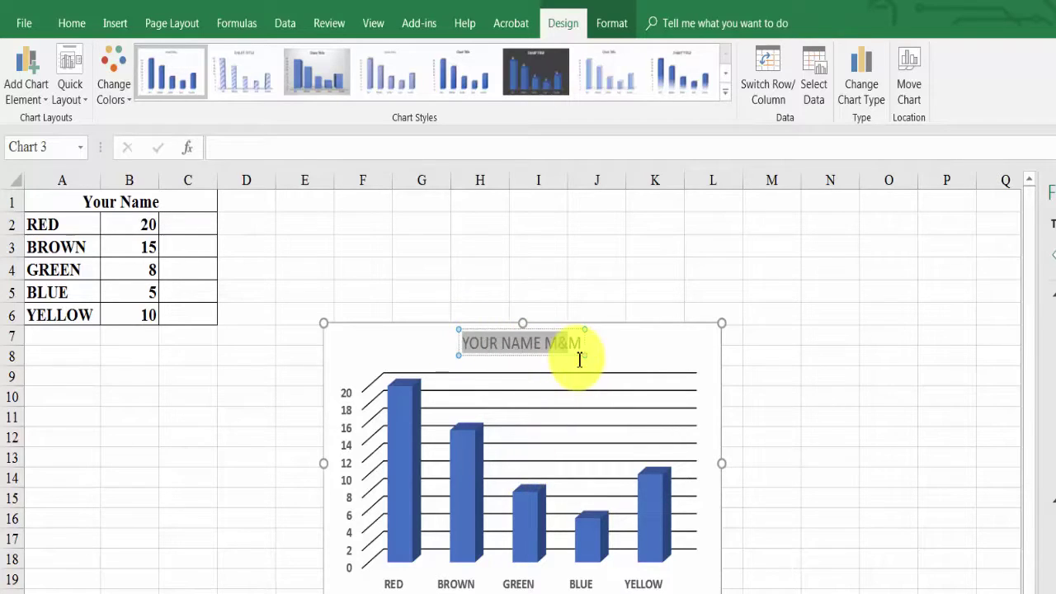
left_click(70, 22)
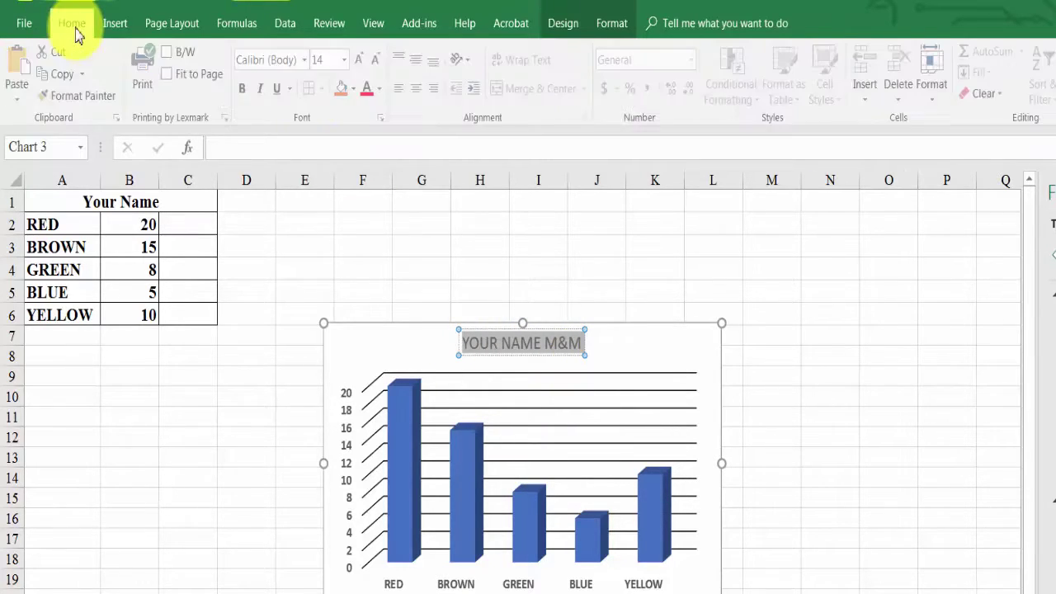
left_click(245, 89)
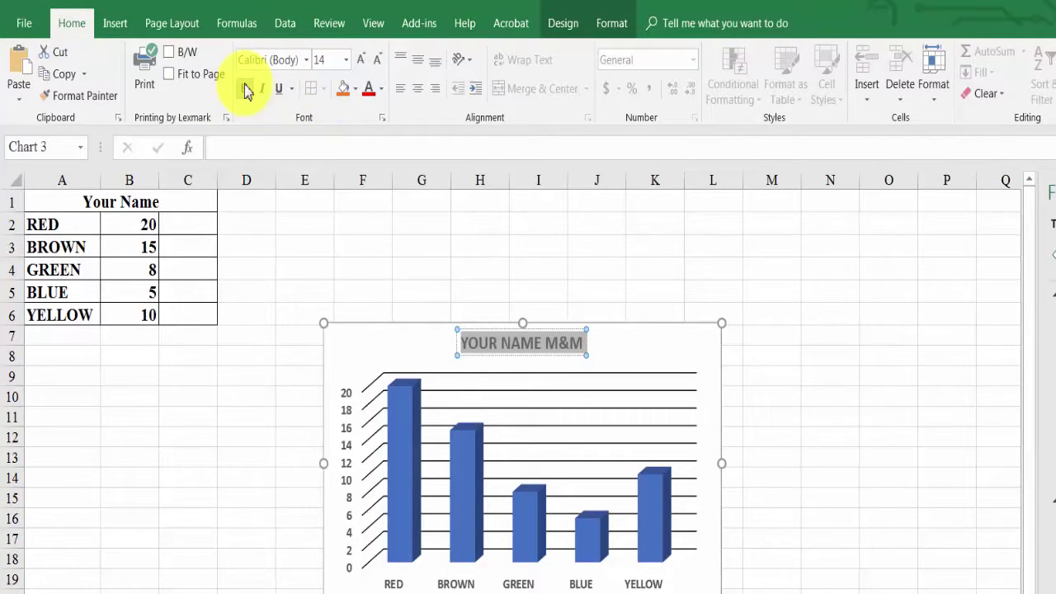
key("Escape")
key("Escape")
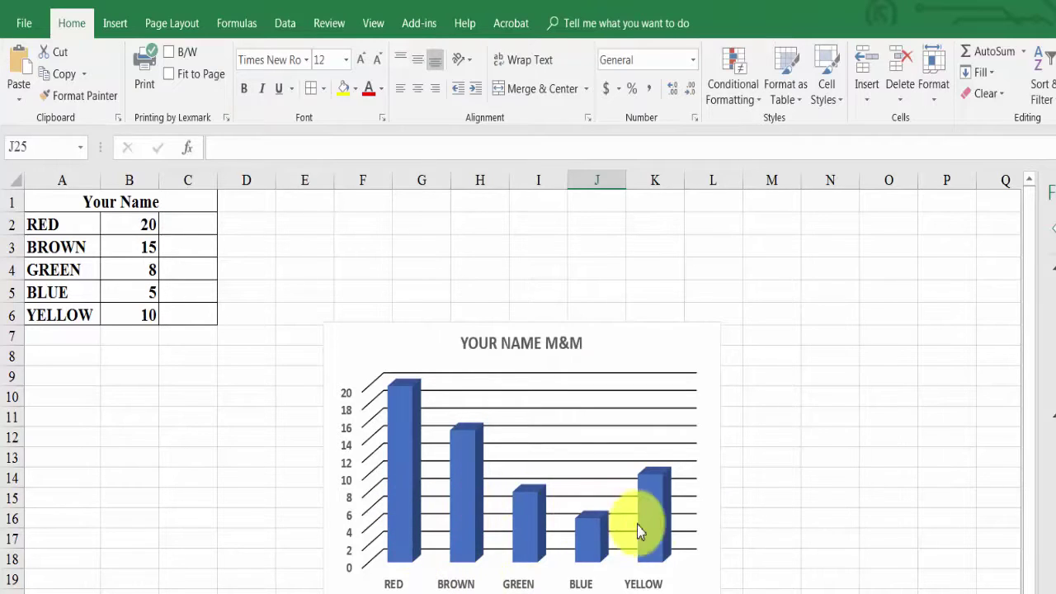
mouse_move(404, 518)
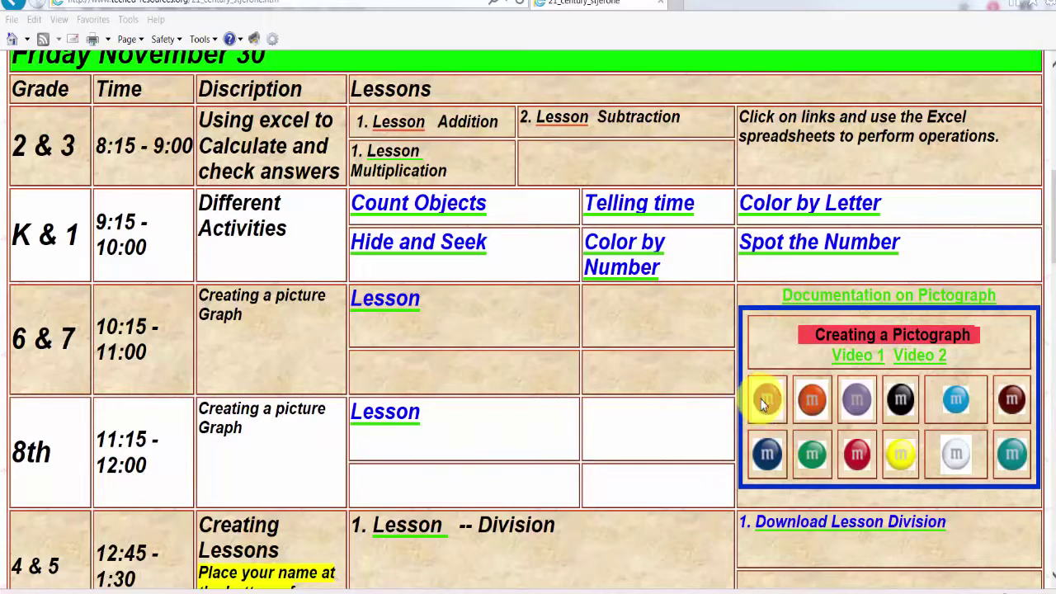
Save the red M&M picture as smallRD, replacing the existing file.
right_click(856, 456)
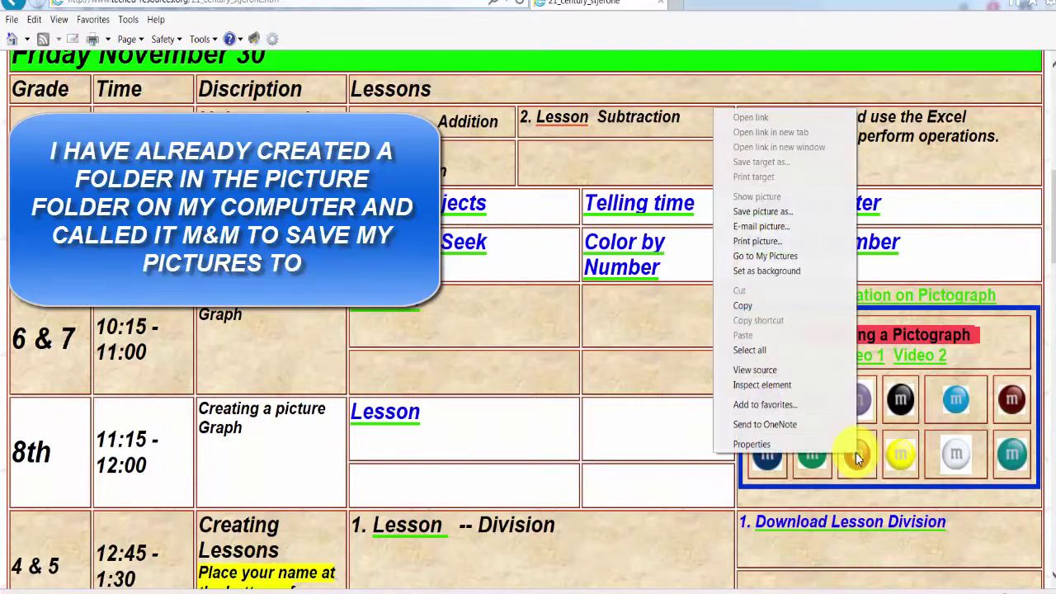
left_click(763, 211)
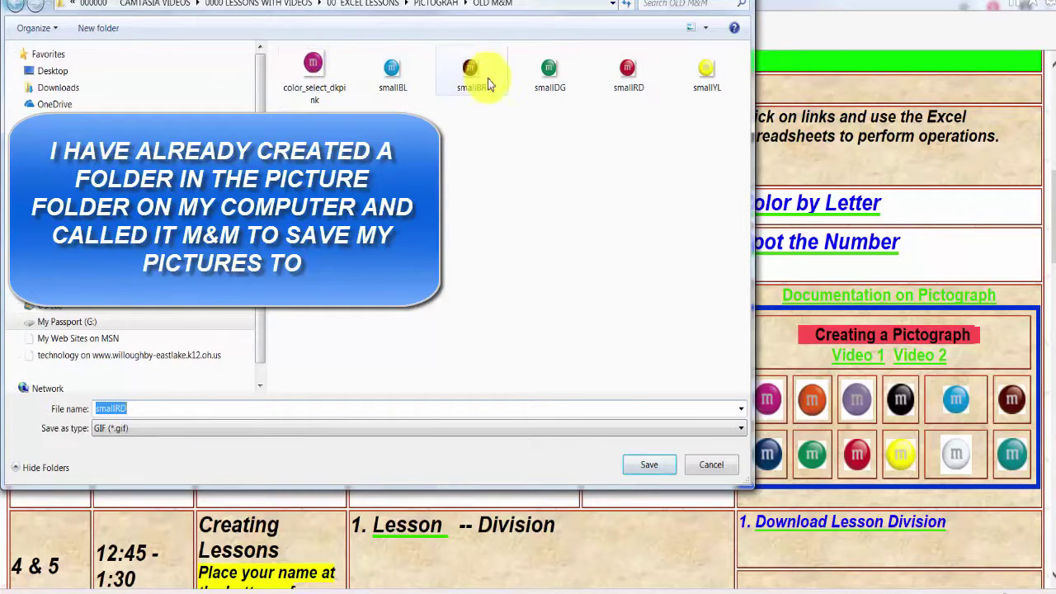
left_click(654, 466)
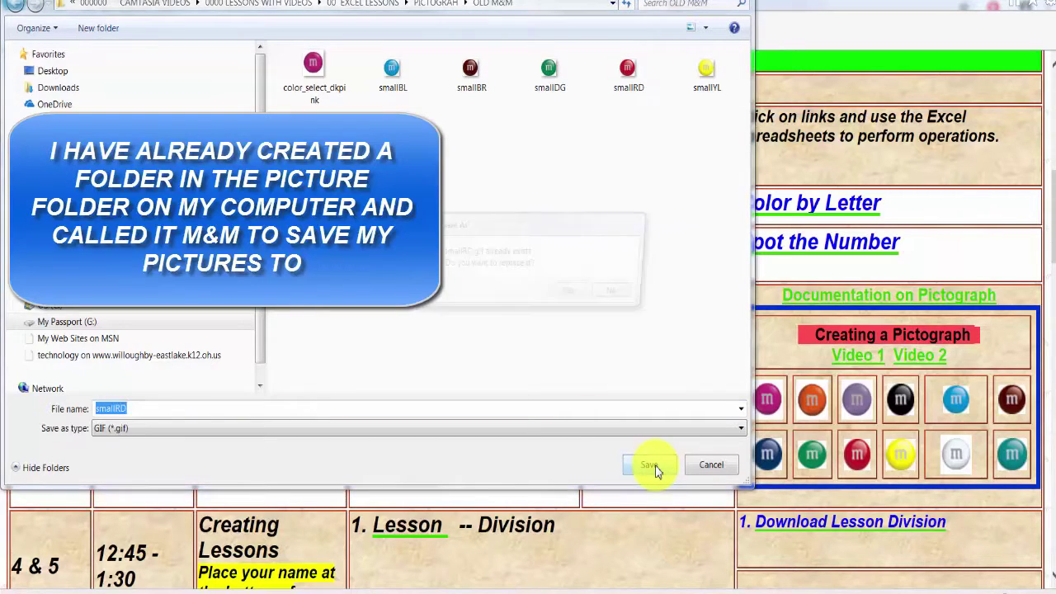
left_click(580, 295)
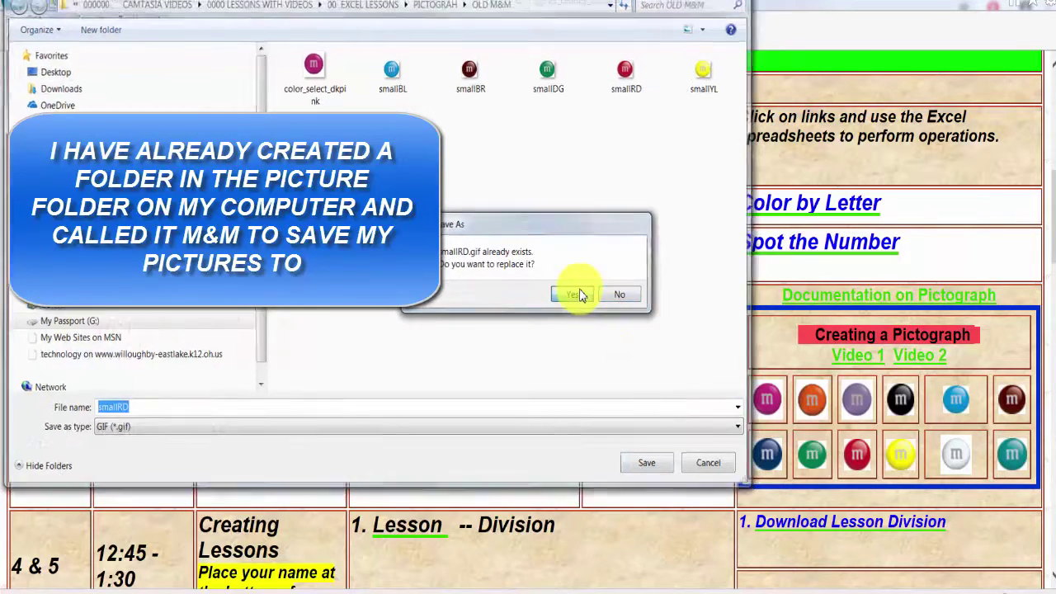
Start saving the yellow M&M picture, then cancel.
right_click(898, 456)
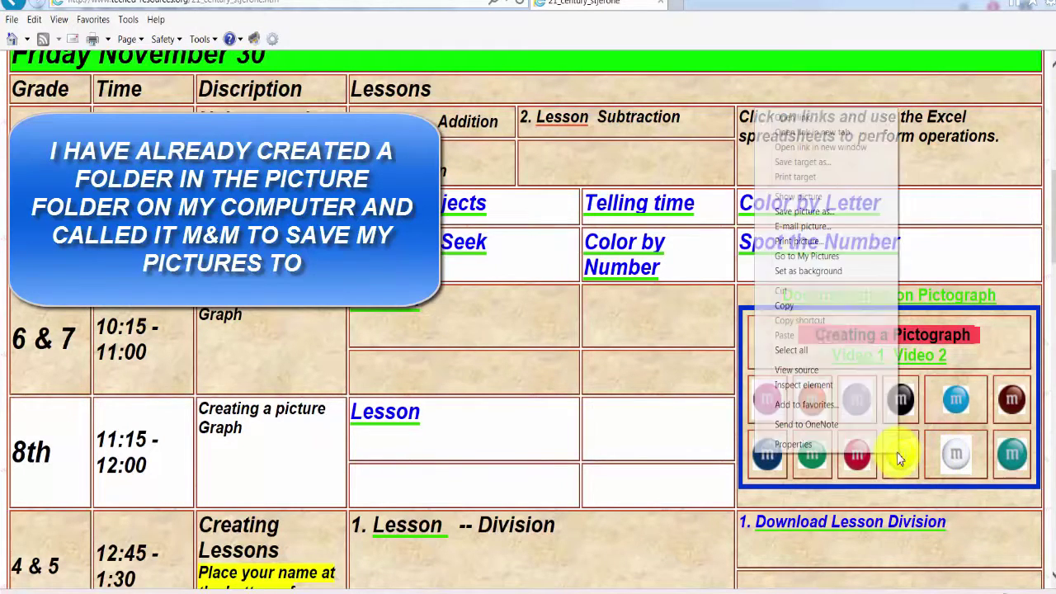
left_click(800, 213)
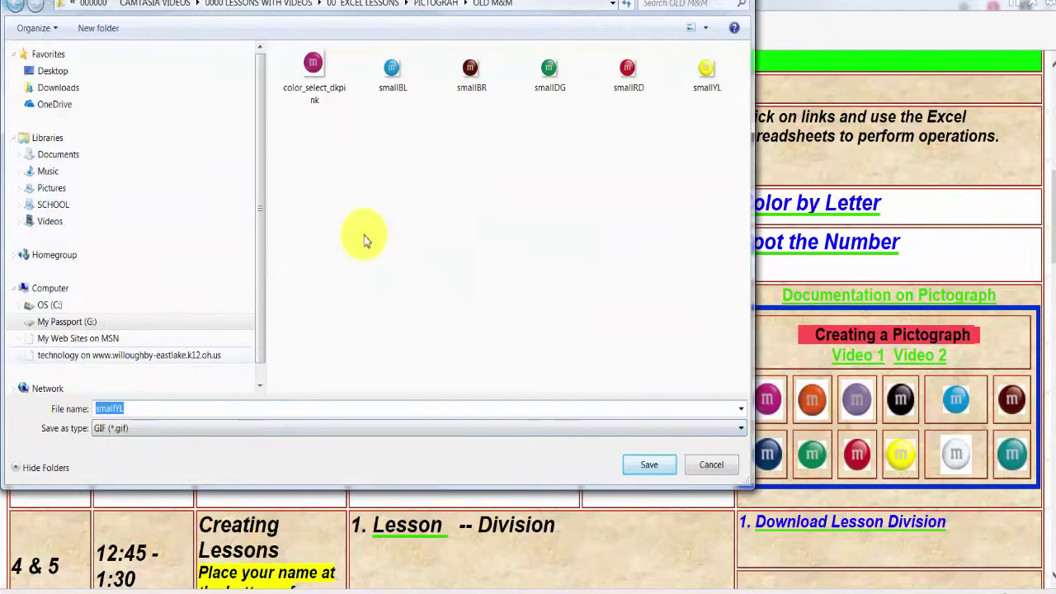
left_click(711, 465)
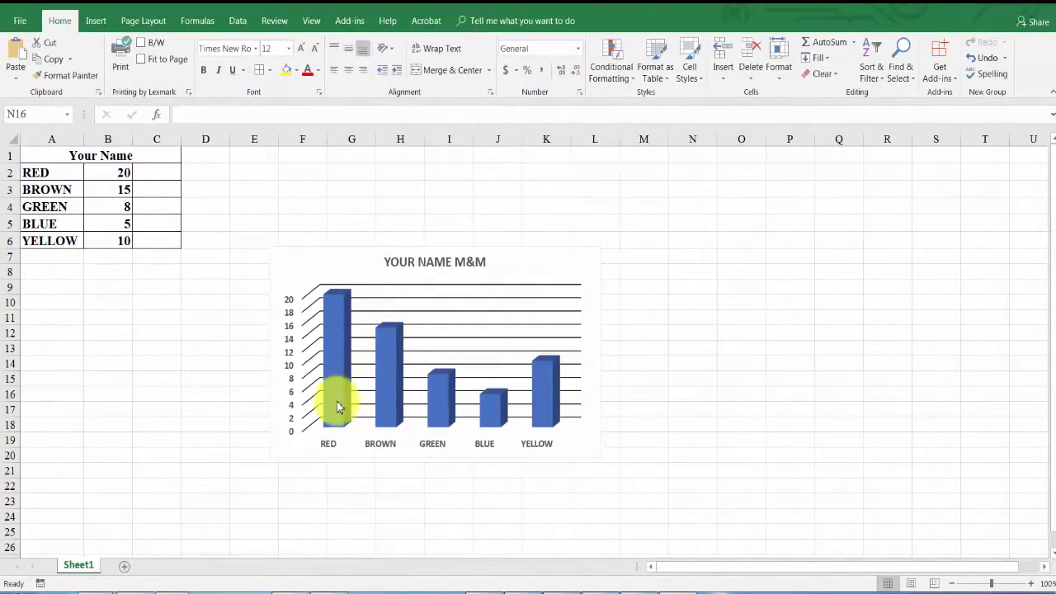
Select only the RED column in the chart and bring up its formatting menu.
mouse_move(336, 350)
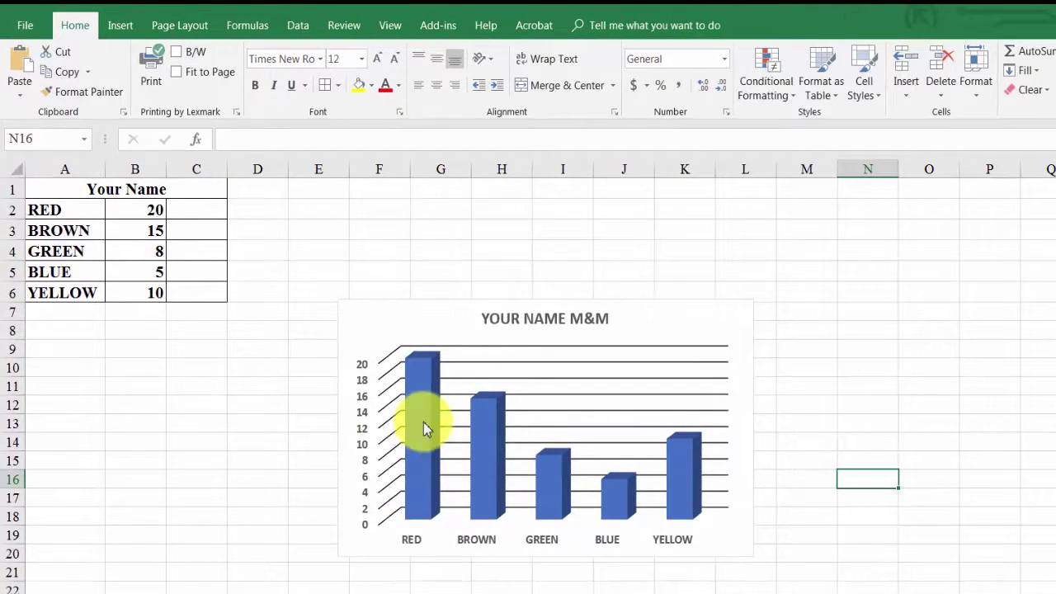
left_click(423, 424)
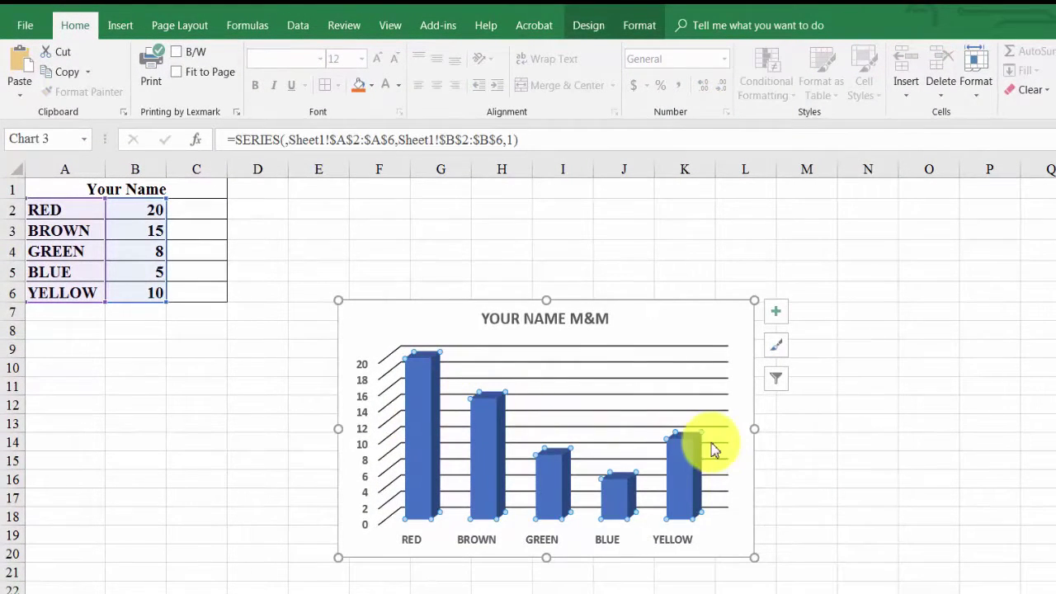
left_click(423, 421)
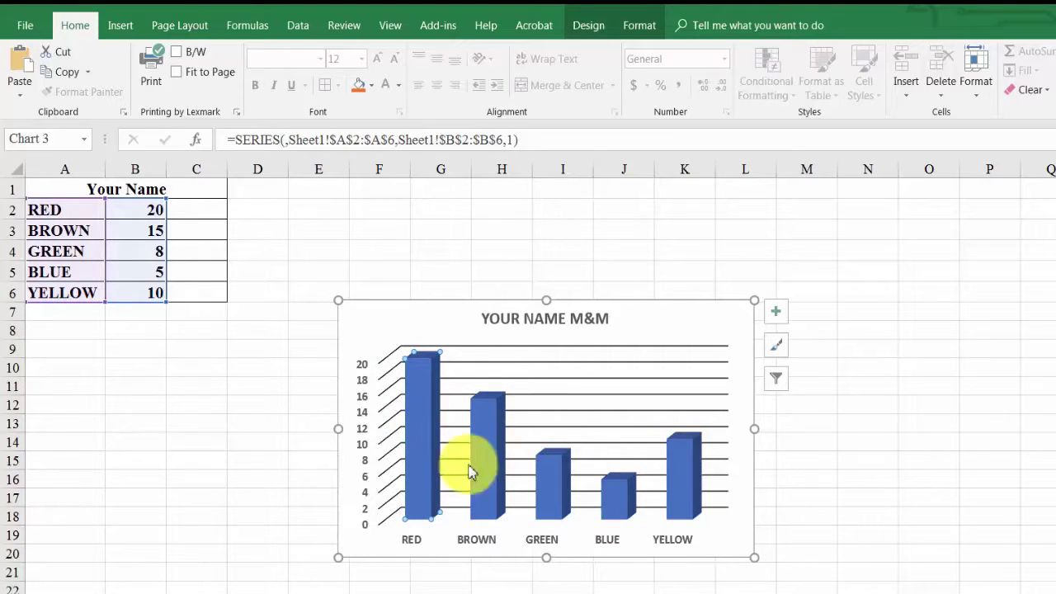
right_click(422, 401)
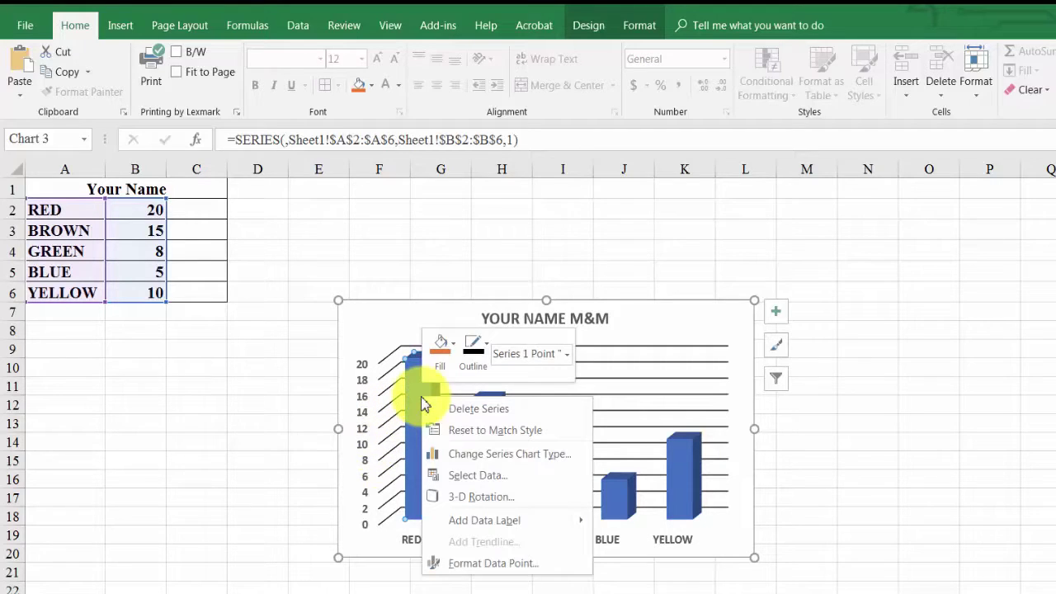
Fill the RED column with the smallRD picture from the OLD M&M folder.
left_click(456, 350)
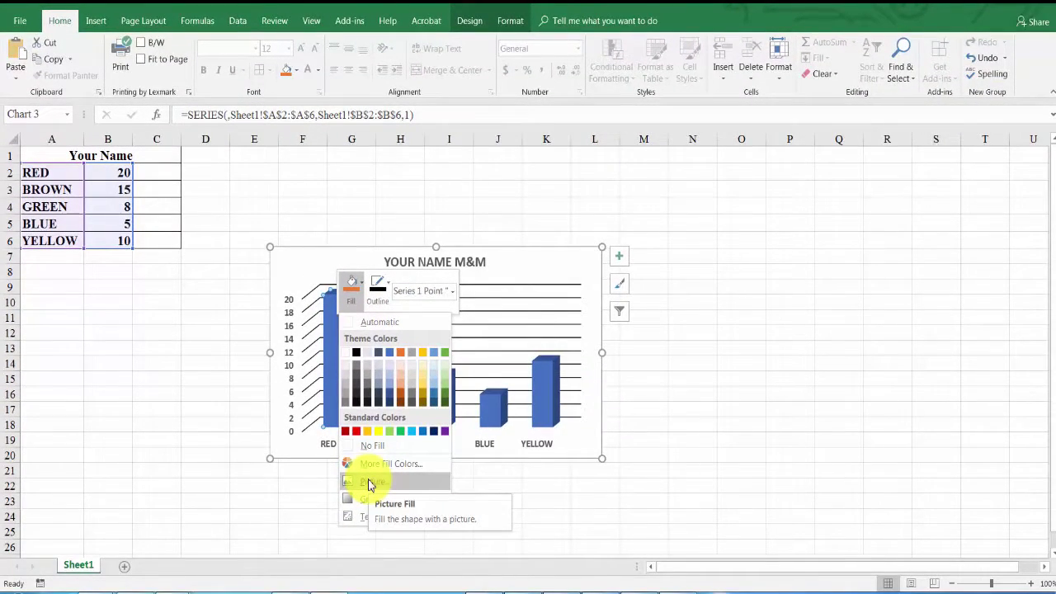
left_click(368, 484)
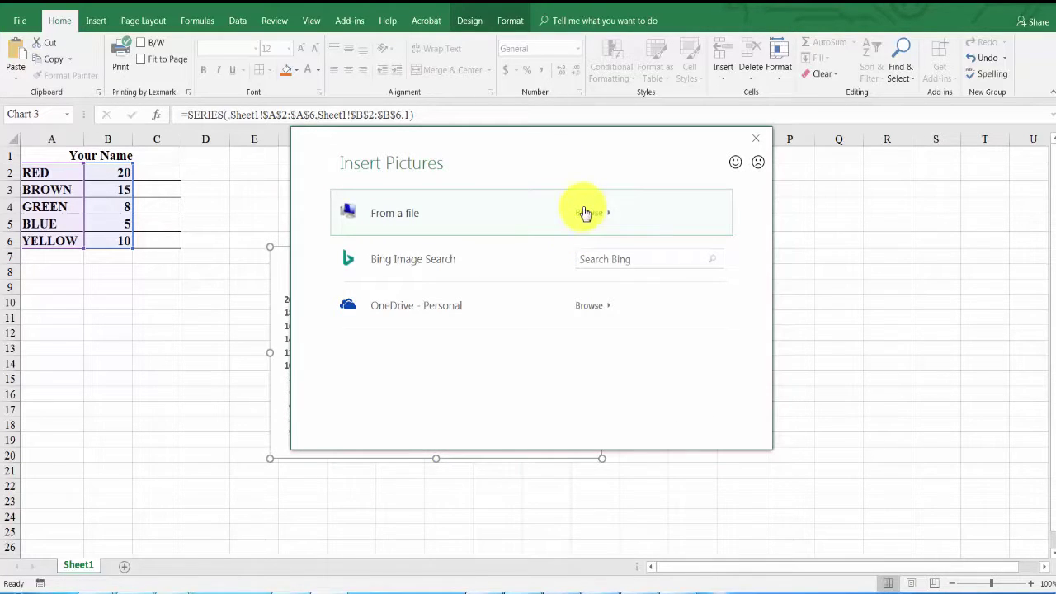
left_click(587, 217)
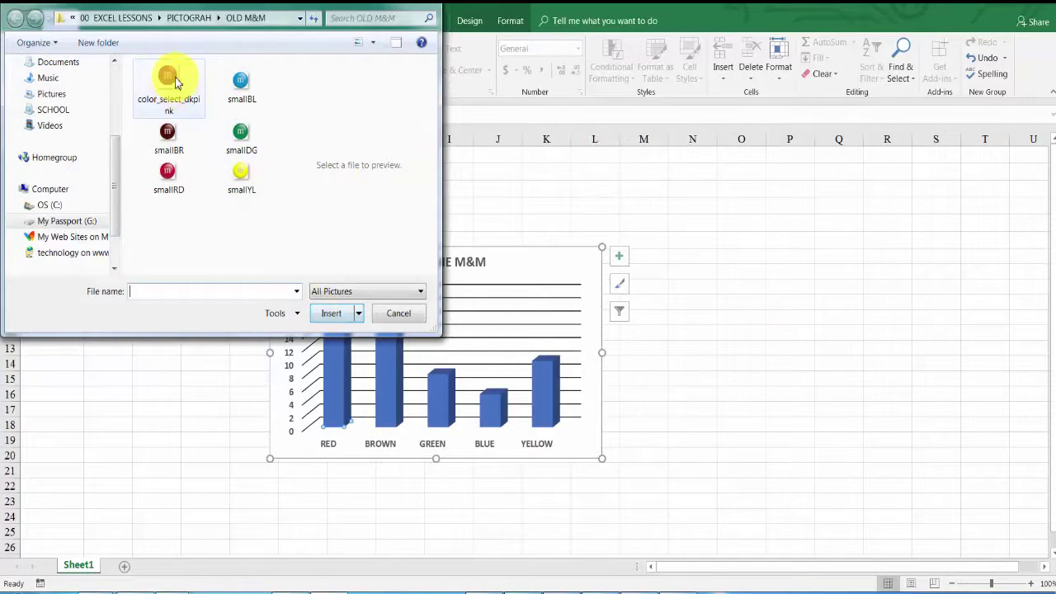
left_click(170, 175)
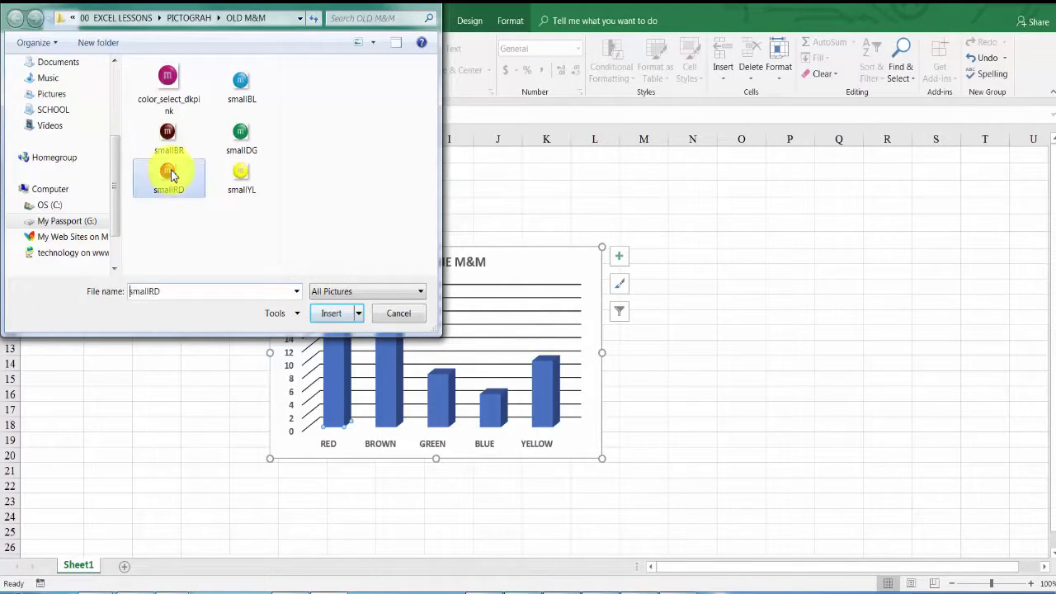
left_click(332, 314)
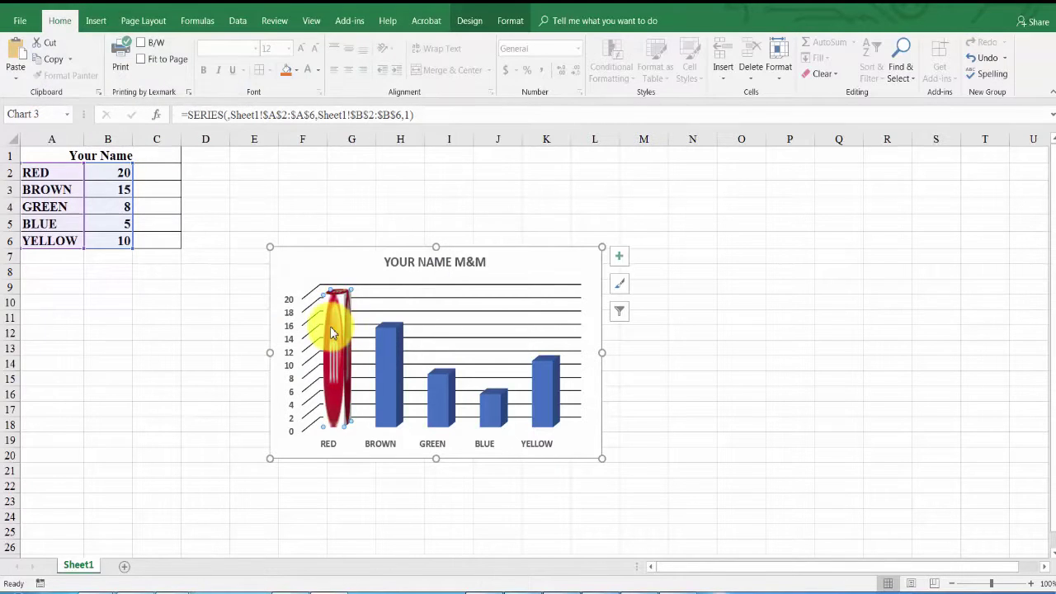
mouse_move(341, 349)
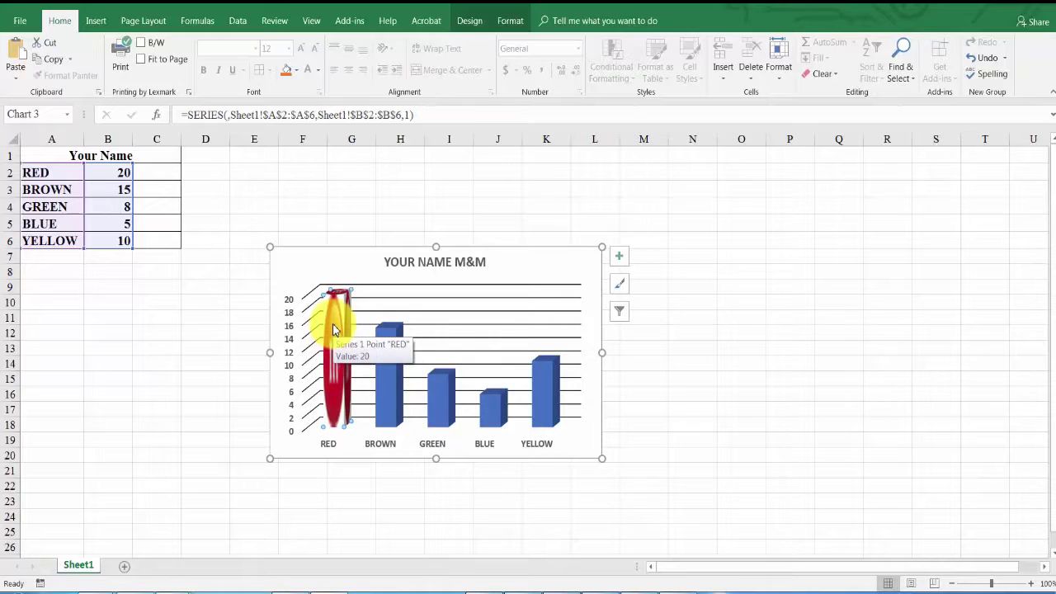
Set the RED column's picture fill to Stack and Scale with 2 units per picture.
right_click(334, 329)
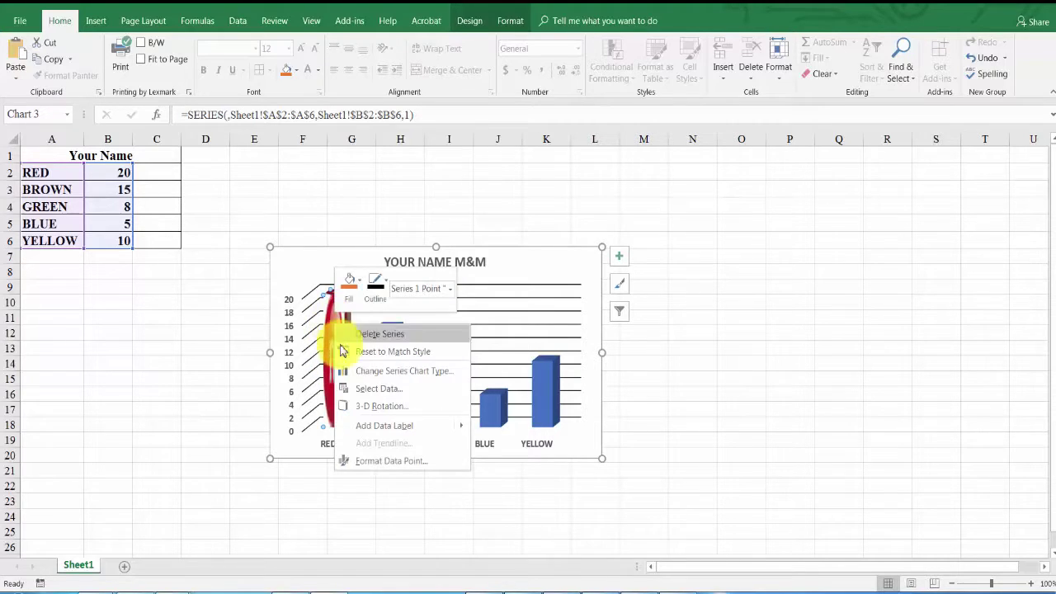
left_click(366, 461)
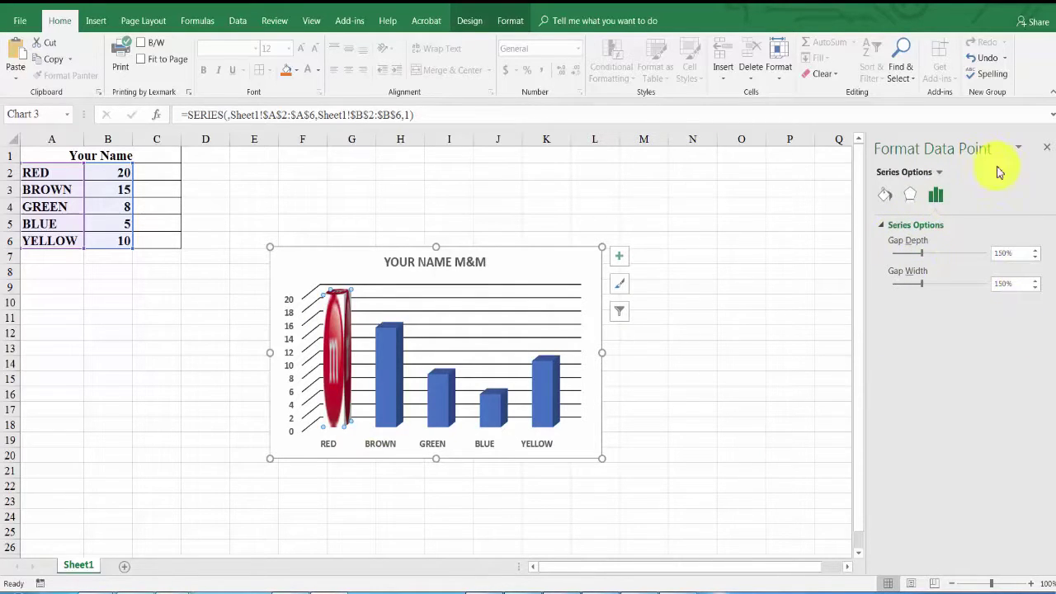
left_click(887, 197)
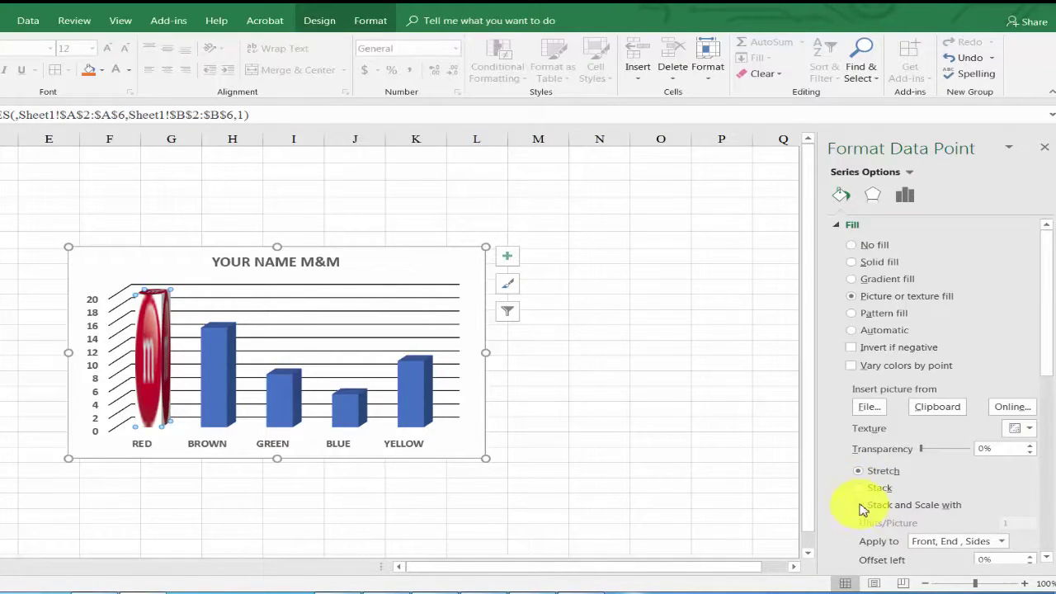
left_click(860, 507)
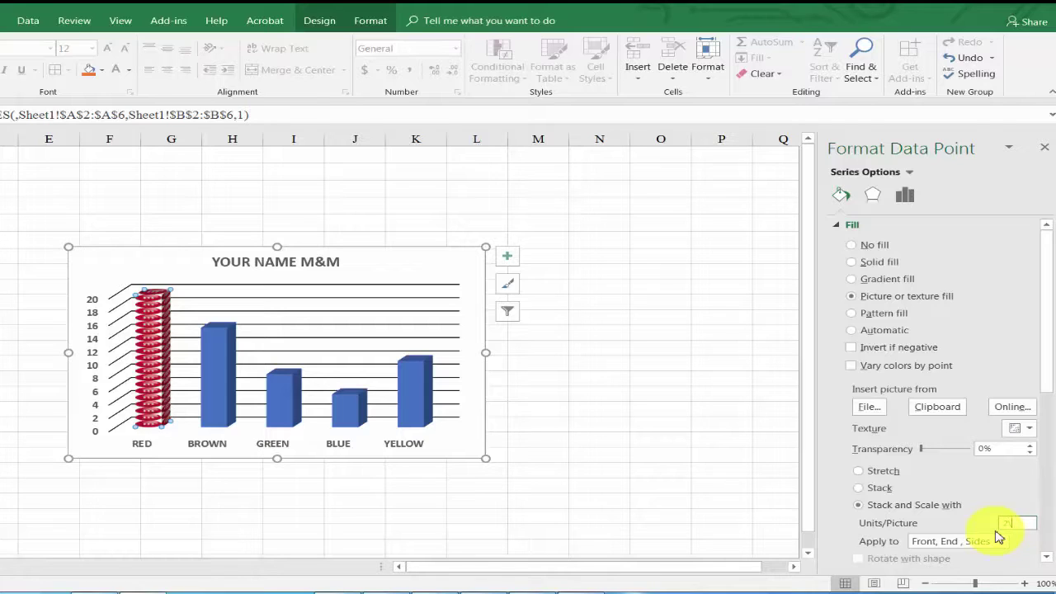
key("Tab")
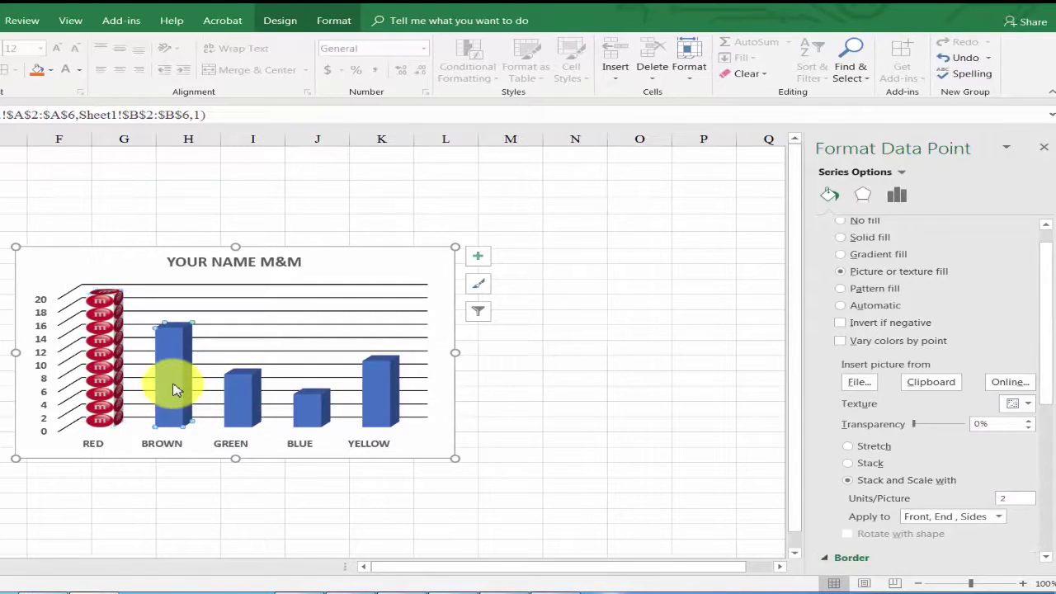
Fill the BROWN column with the smallBR picture.
left_click(175, 391)
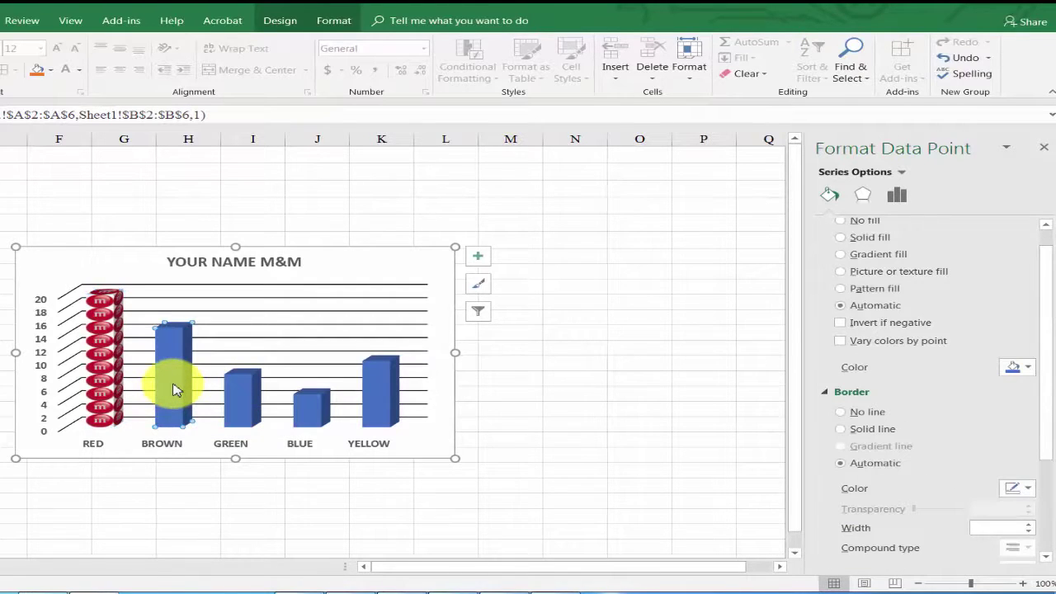
right_click(167, 334)
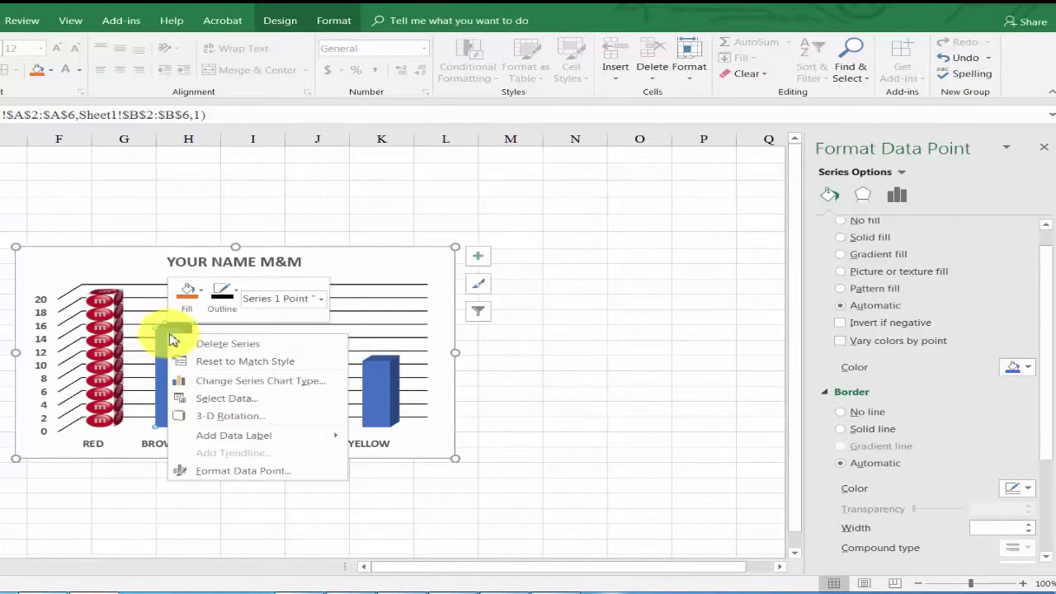
left_click(204, 297)
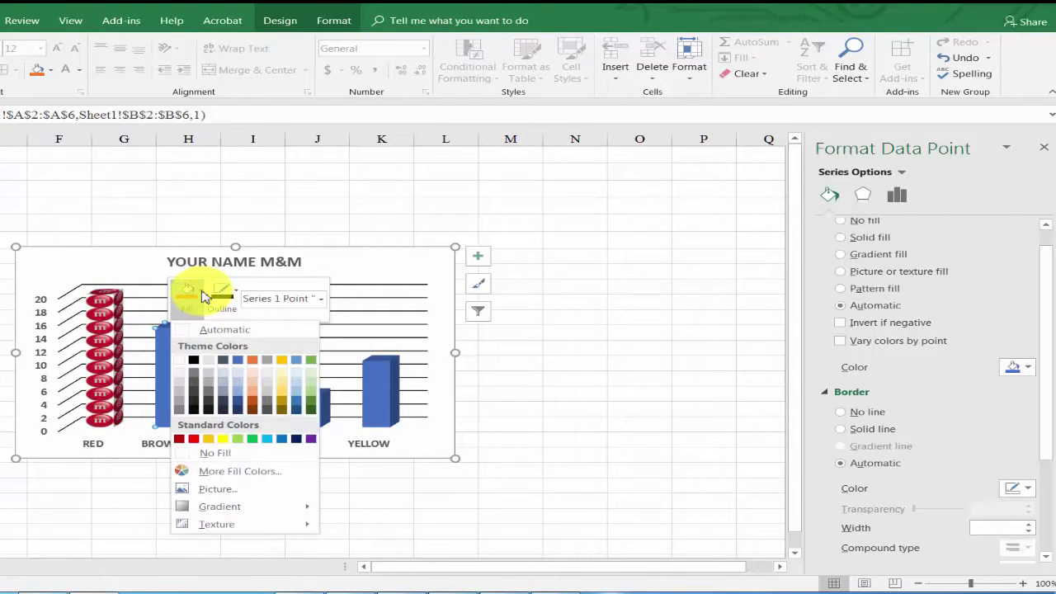
left_click(207, 491)
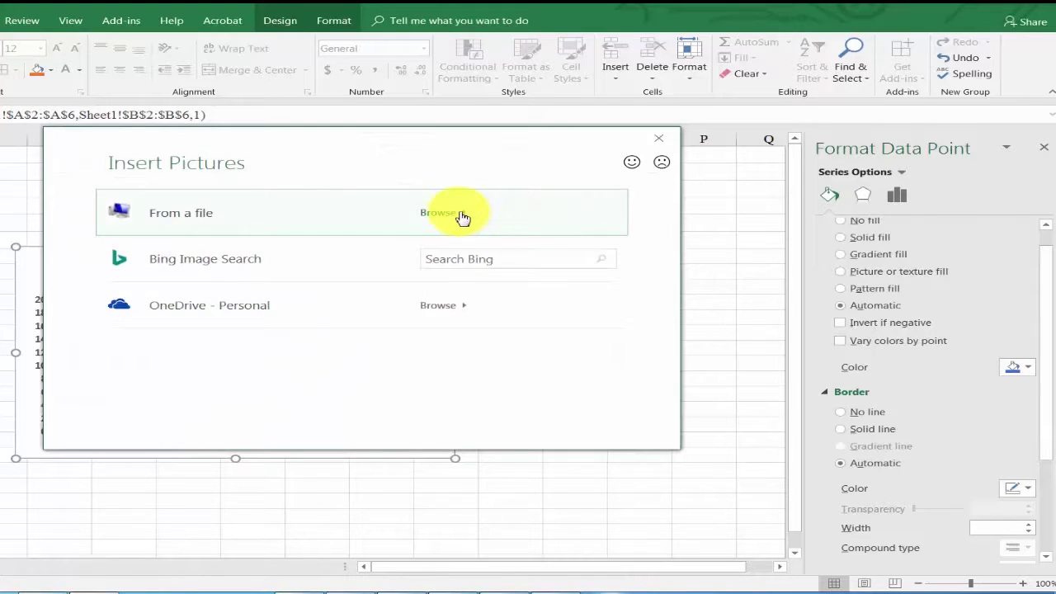
left_click(462, 216)
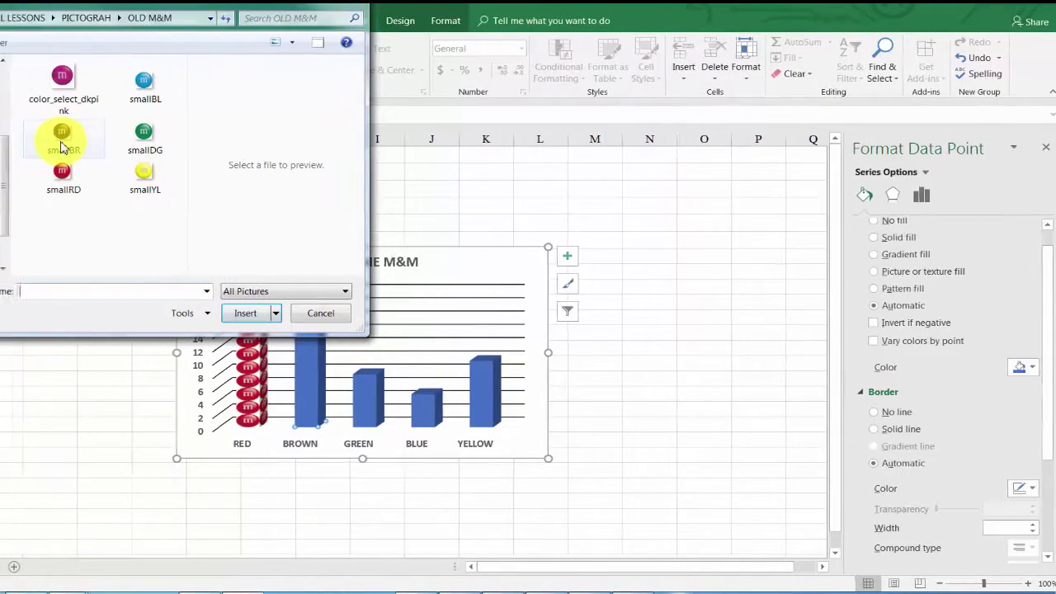
left_click(168, 134)
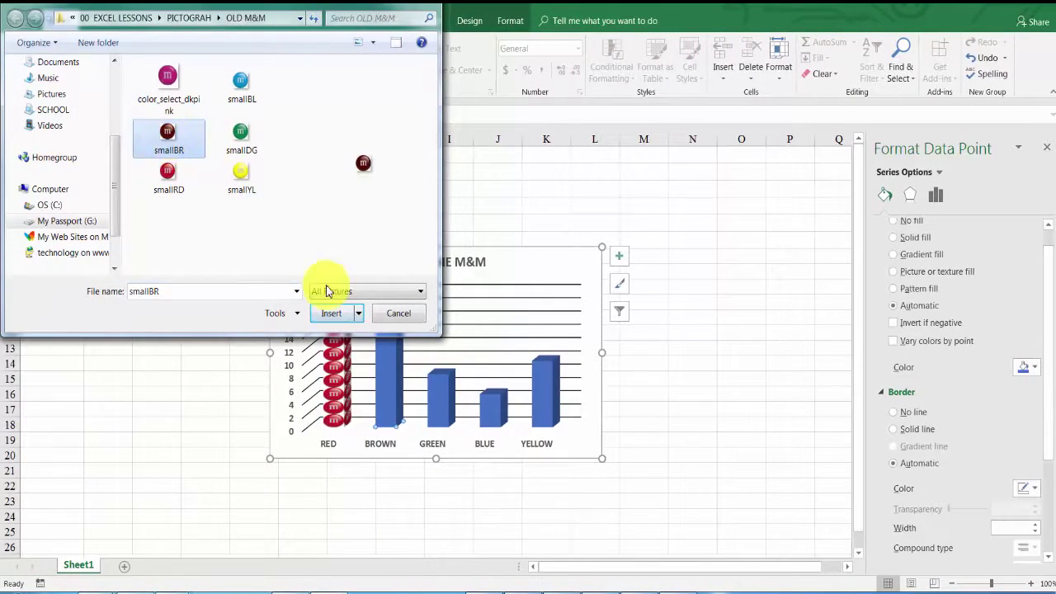
left_click(330, 318)
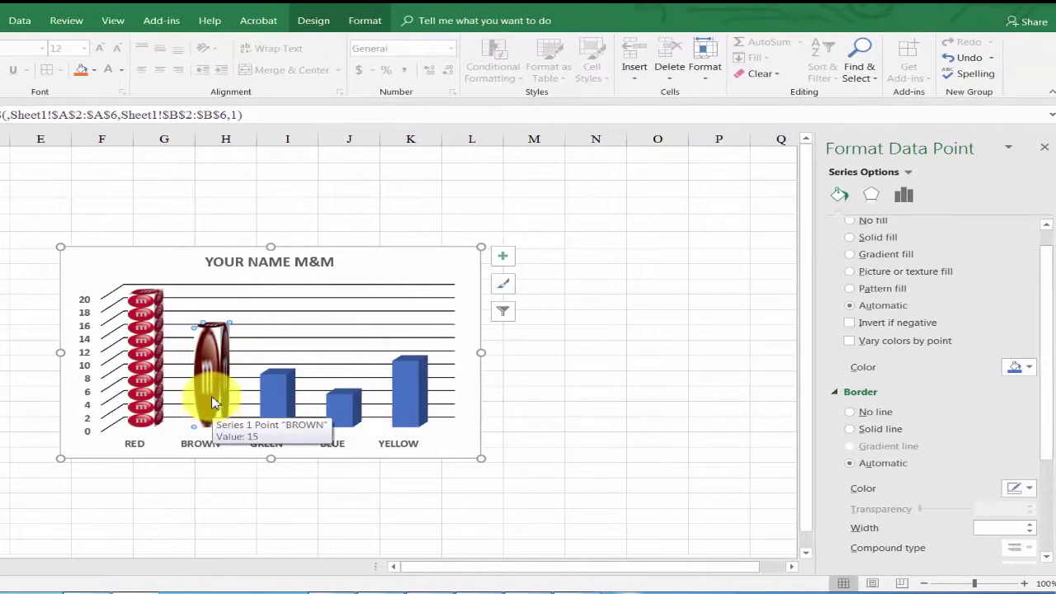
Set the BROWN column's picture fill to Stack and Scale with 2 units per picture.
right_click(212, 358)
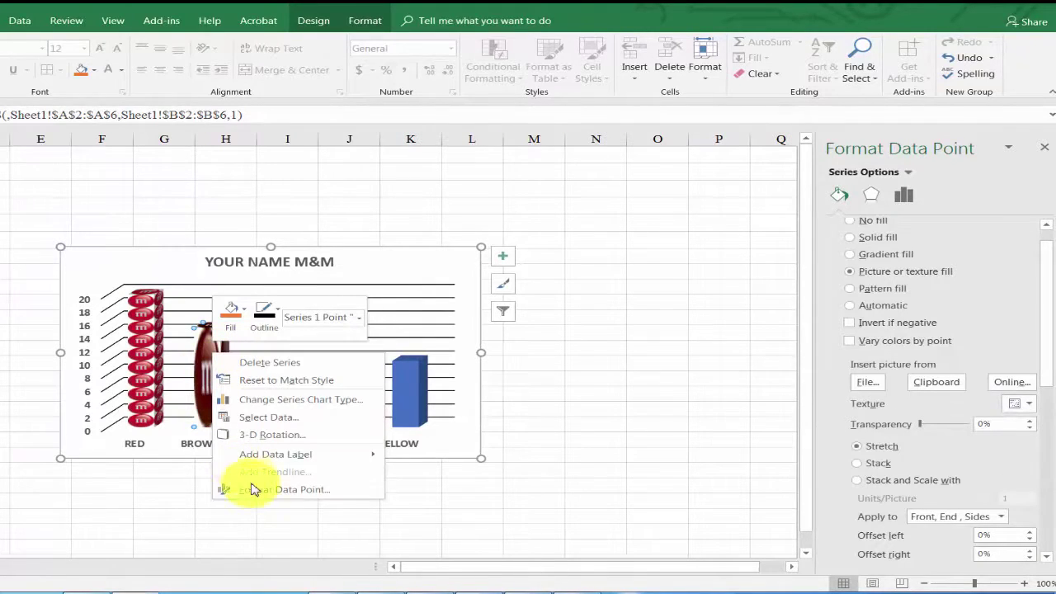
left_click(284, 490)
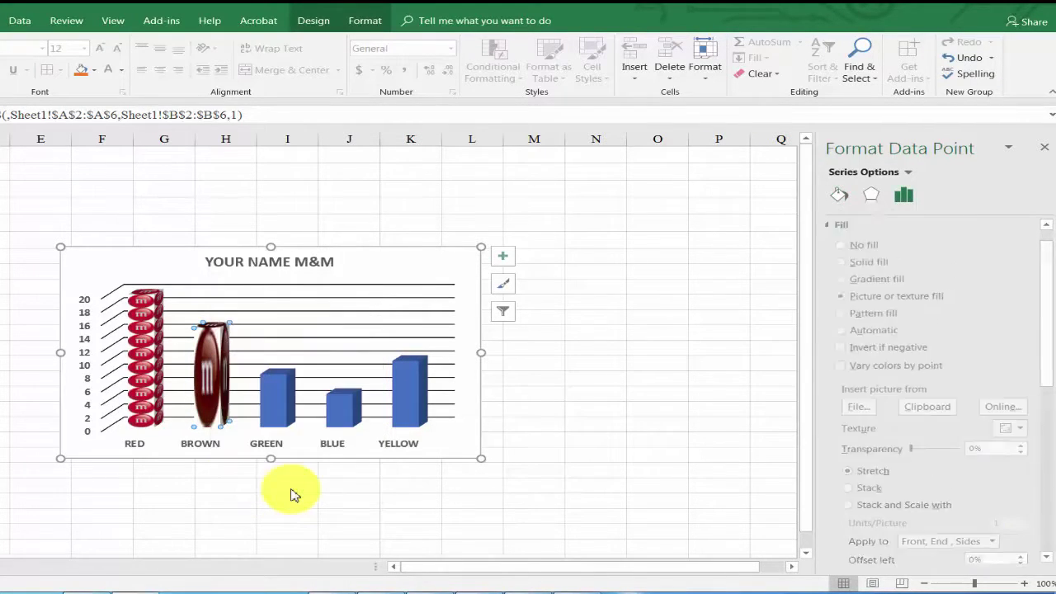
left_click(842, 197)
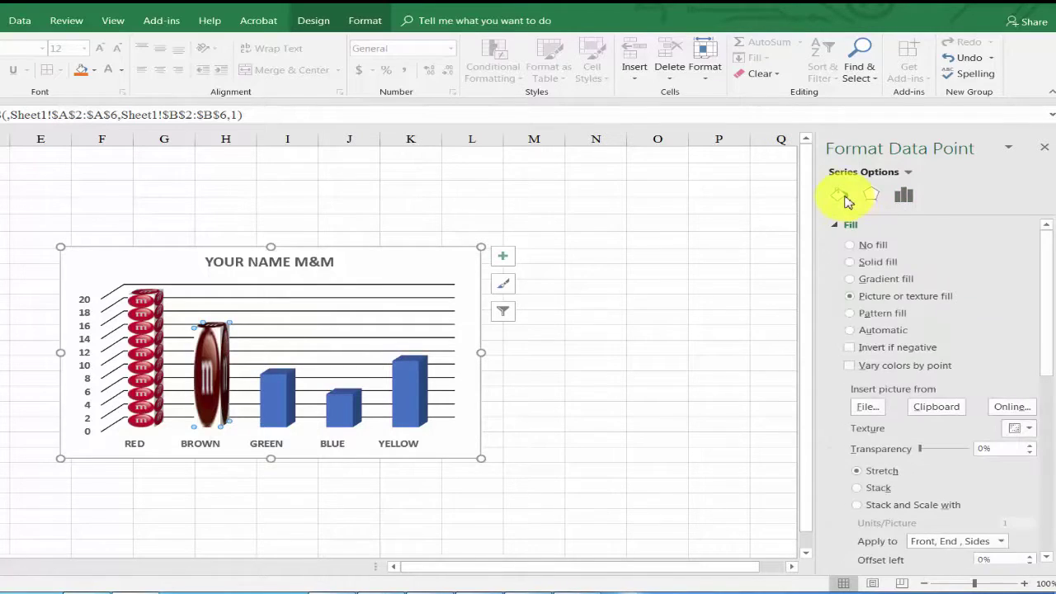
left_click(858, 506)
double_click(1012, 523)
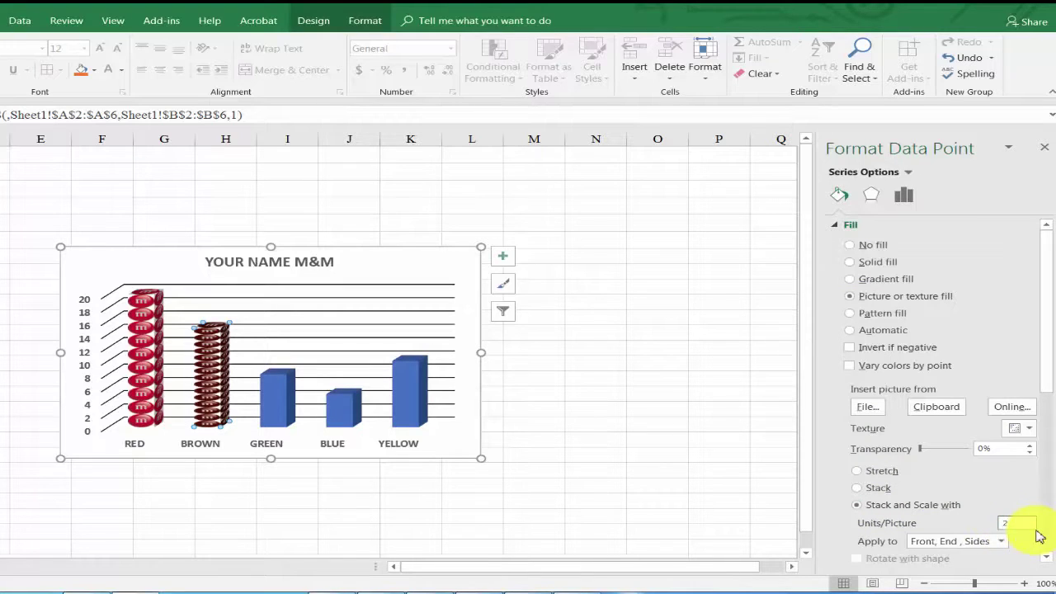
type("2")
key("Return")
scroll(1037, 536, "down", 1)
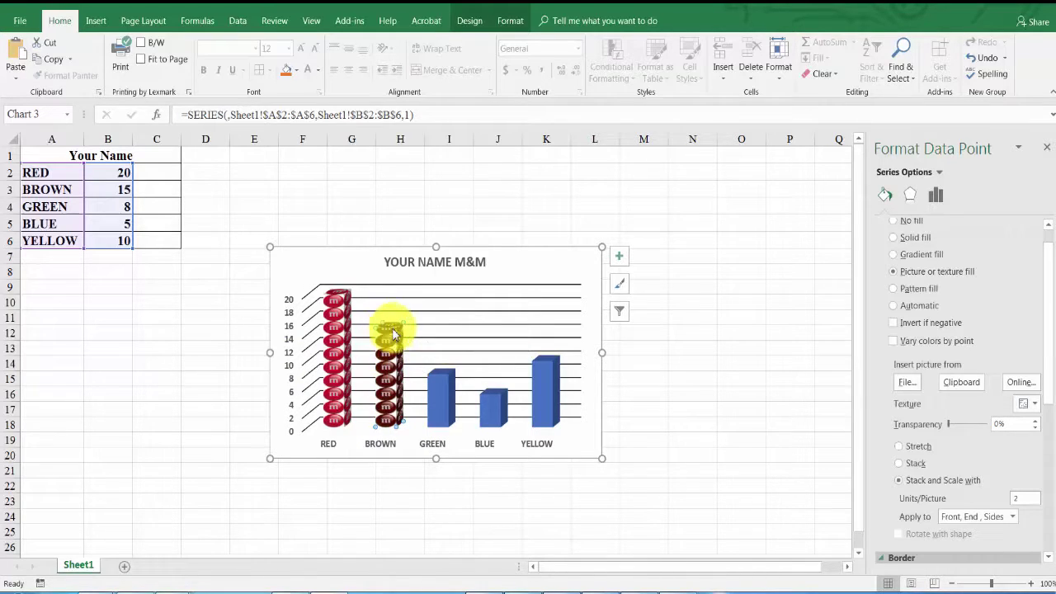
Fill the GREEN bar alone with the green M&M picture file smallDG.
left_click(437, 403)
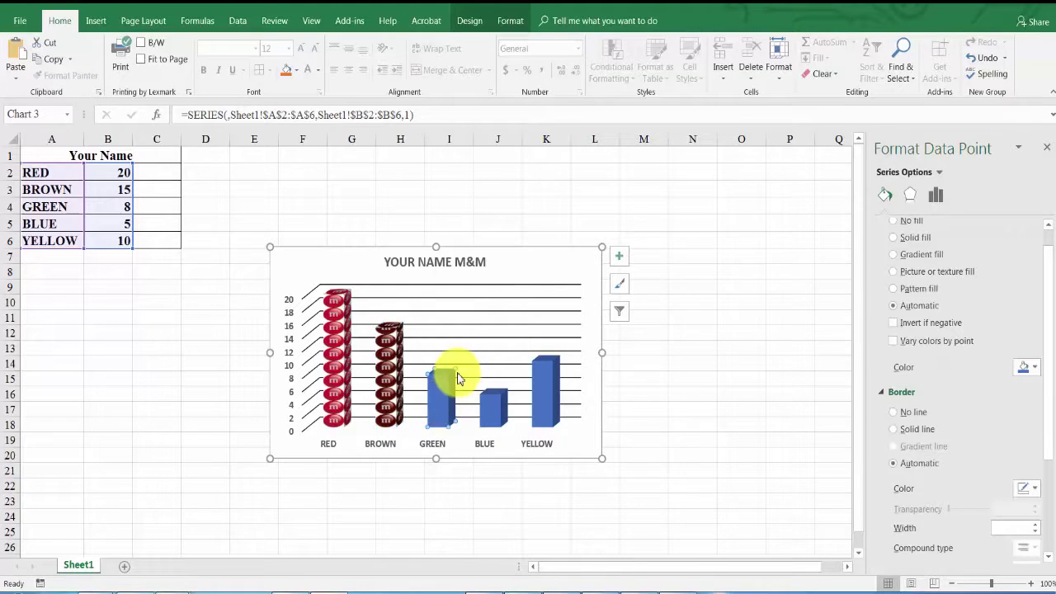
right_click(444, 389)
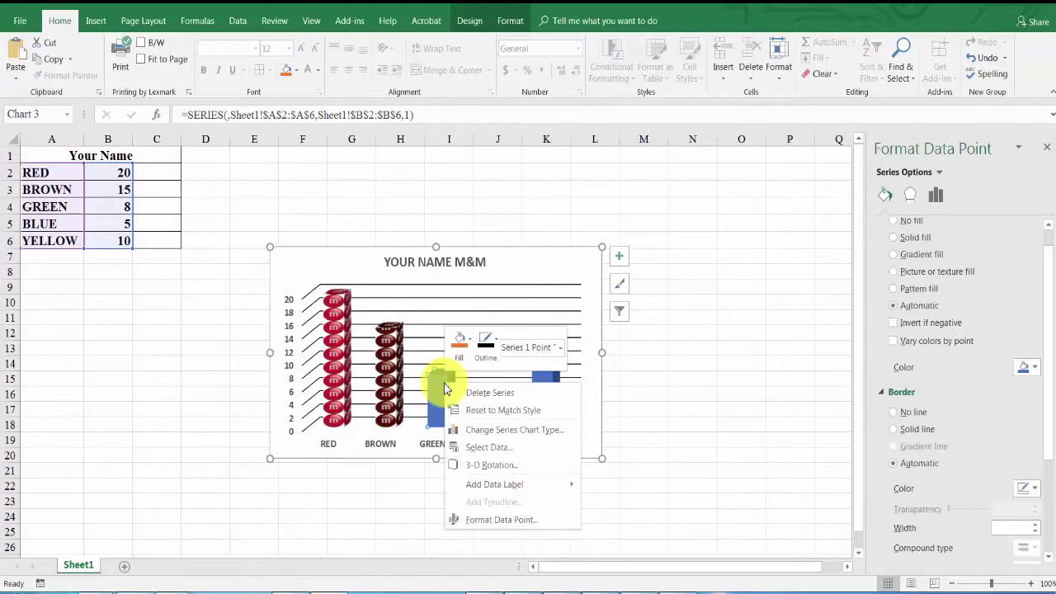
left_click(472, 347)
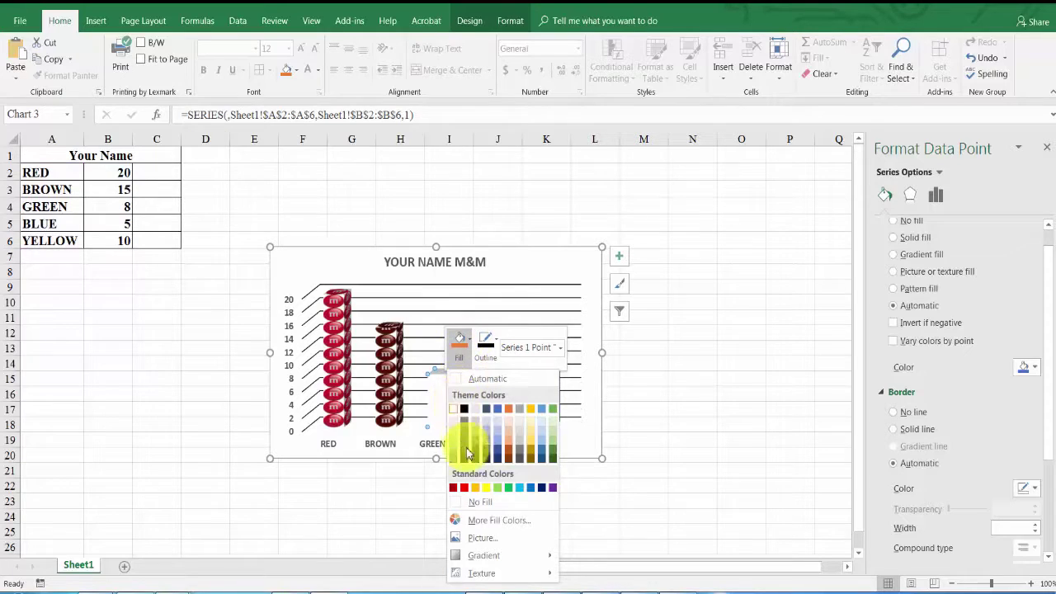
left_click(484, 538)
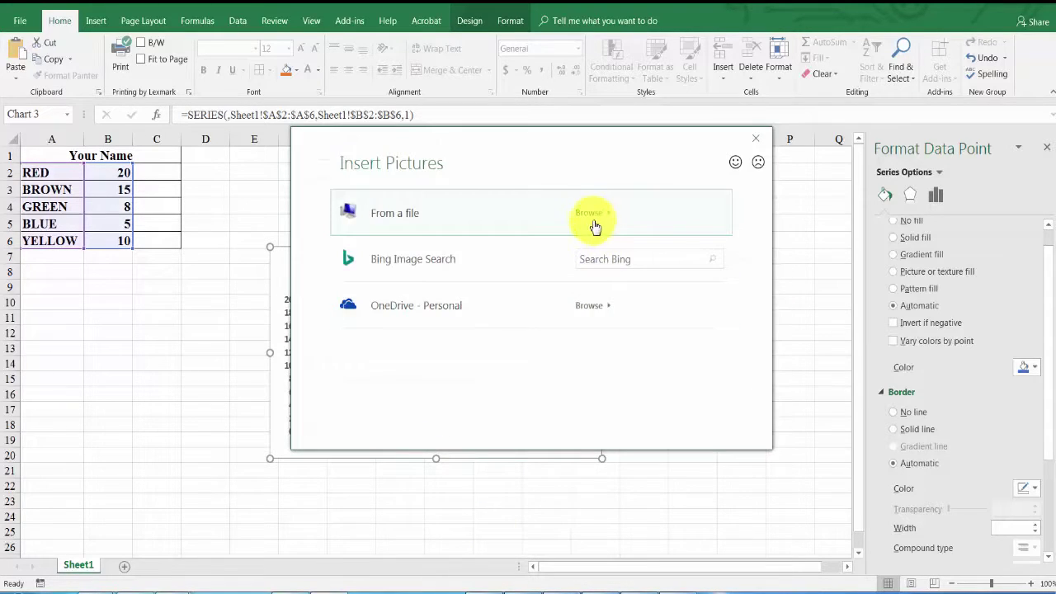
left_click(591, 213)
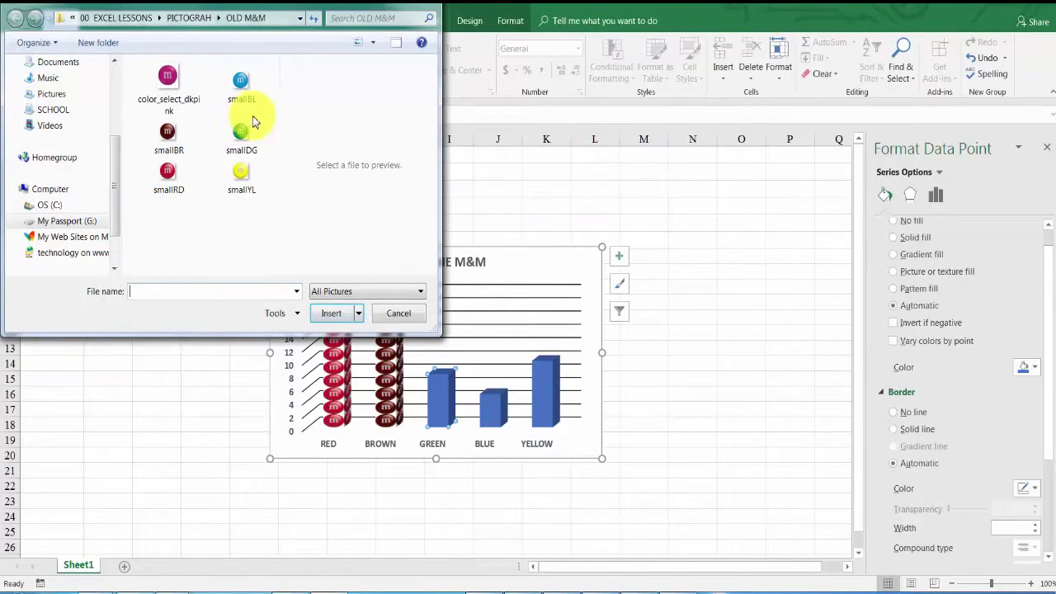
left_click(241, 132)
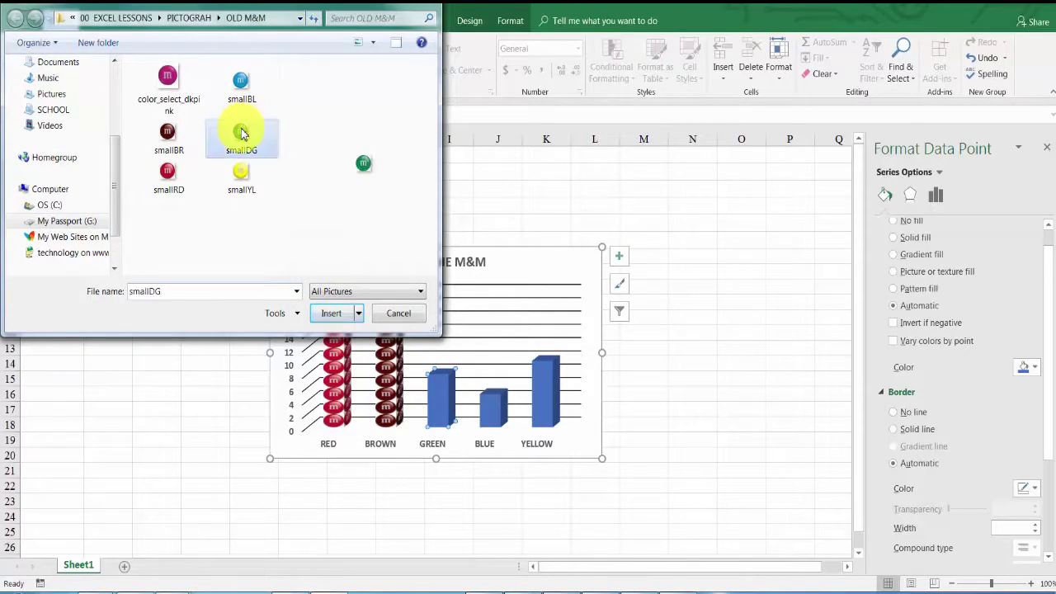
left_click(338, 320)
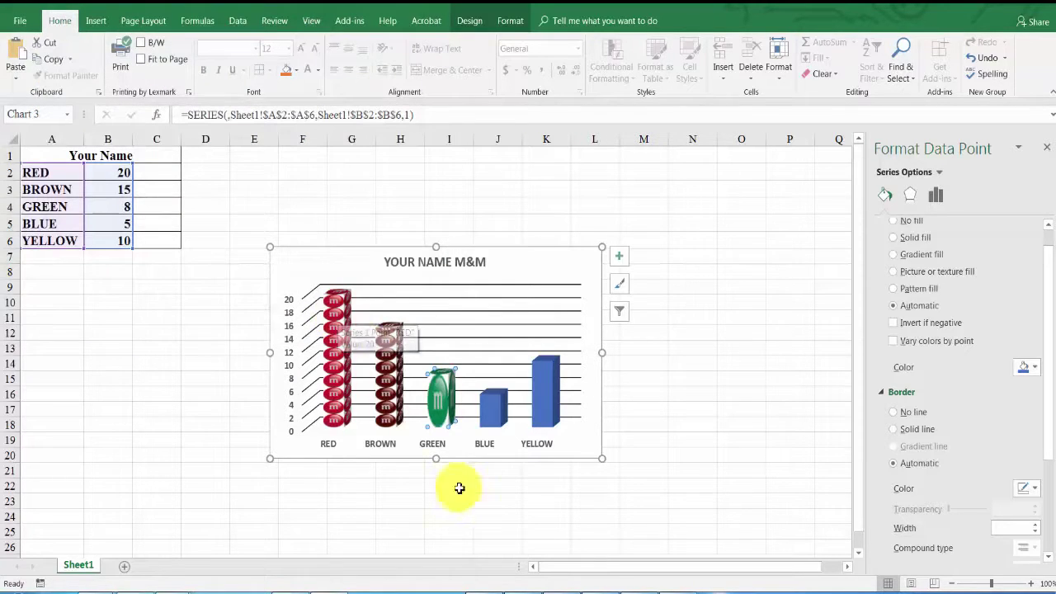
In Format Data Point, stack the GREEN column's M&M pictures instead of stretching them.
mouse_move(429, 396)
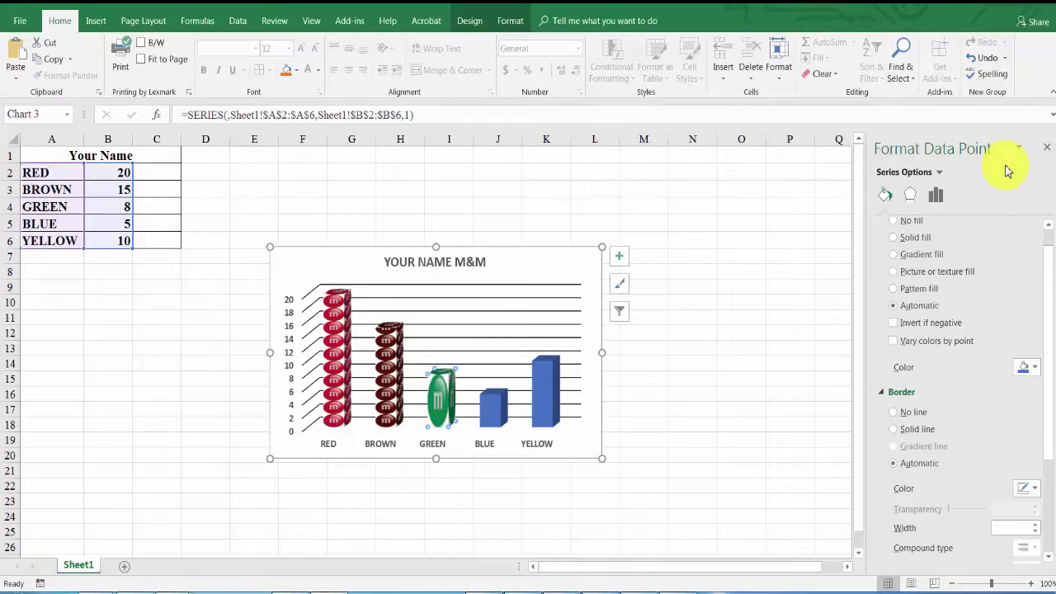
right_click(446, 386)
left_click(484, 518)
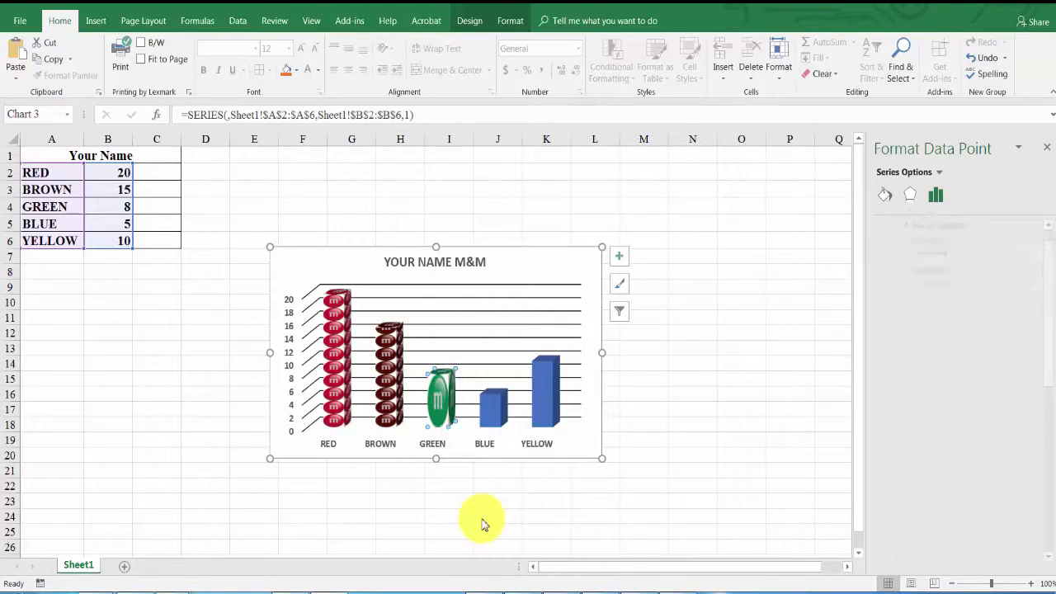
left_click(884, 196)
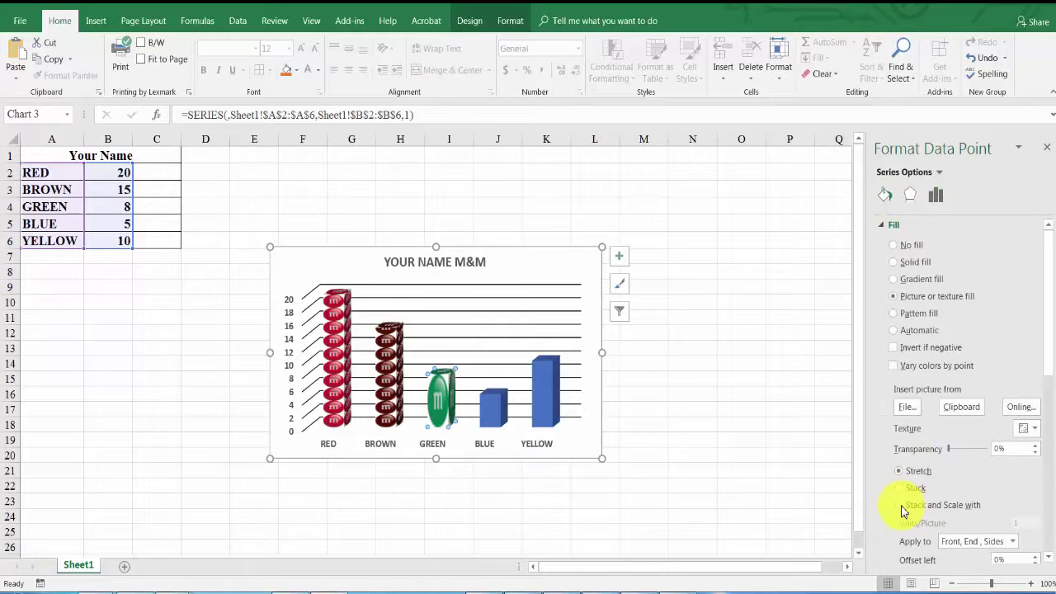
left_click(900, 506)
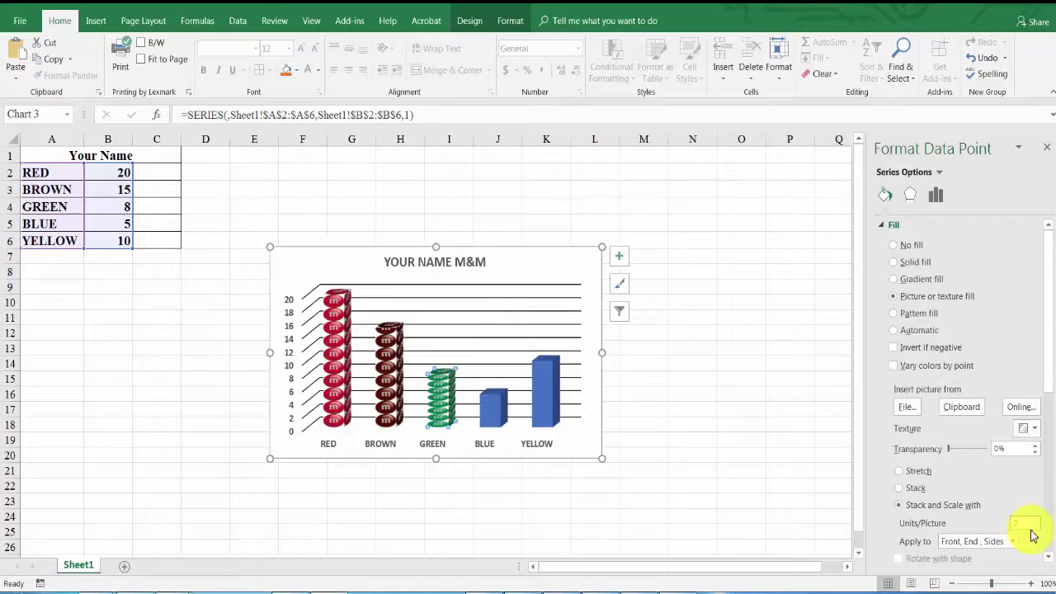
scroll(1031, 536, "down", 1)
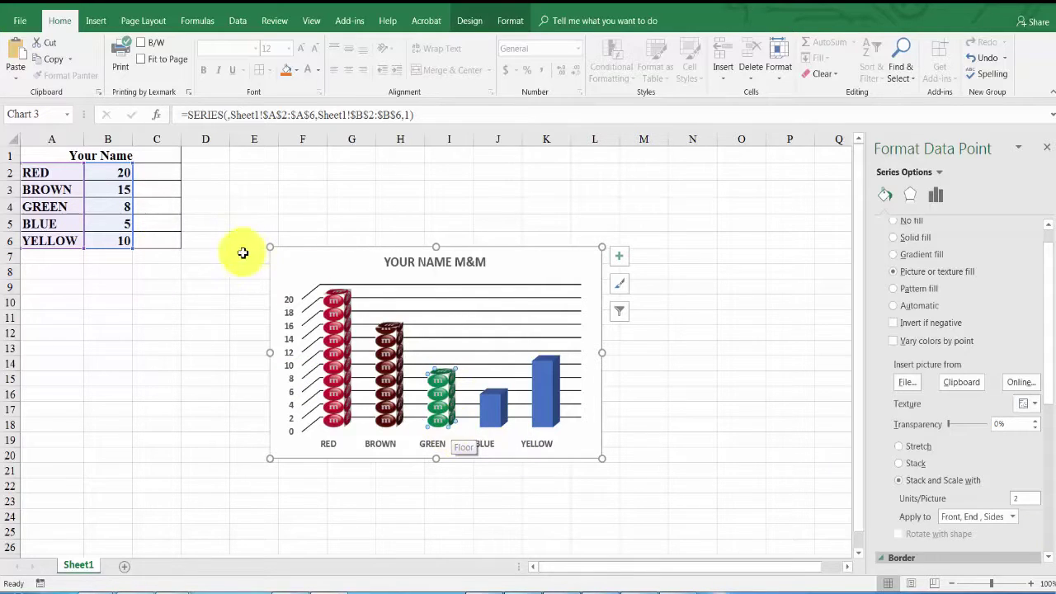
Change the GREEN count in B4 from 8 to 18, then undo to restore 8.
double_click(133, 207)
left_click_drag(133, 206, 121, 206)
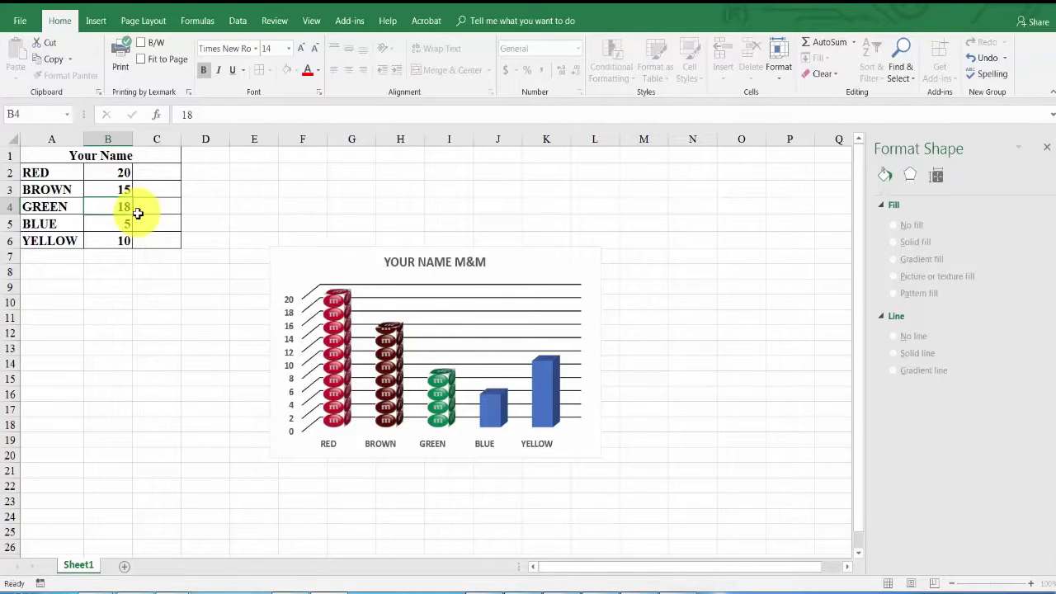
type("18")
key("Return")
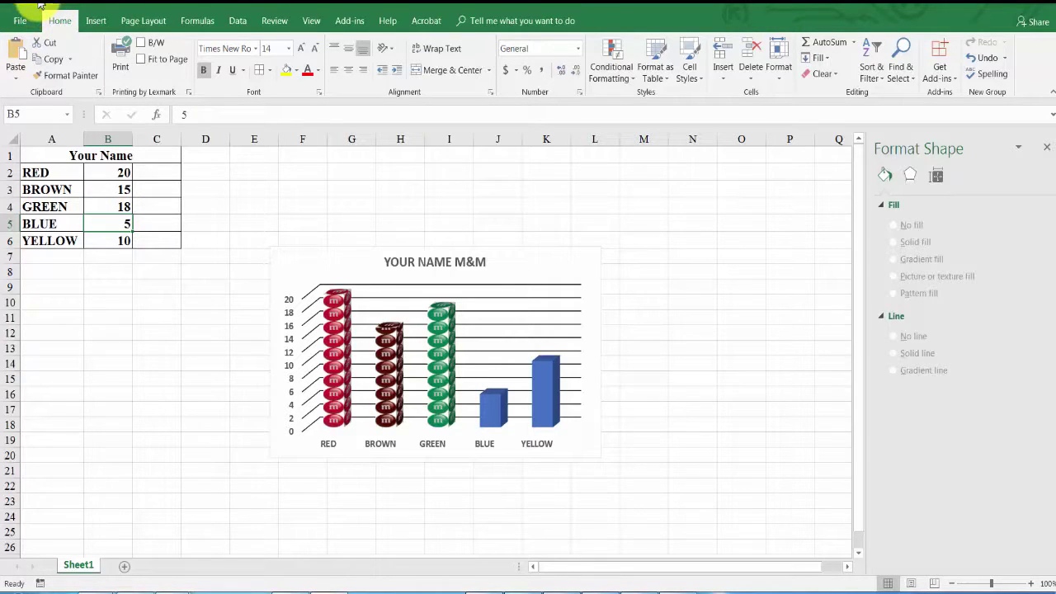
key("ctrl+z")
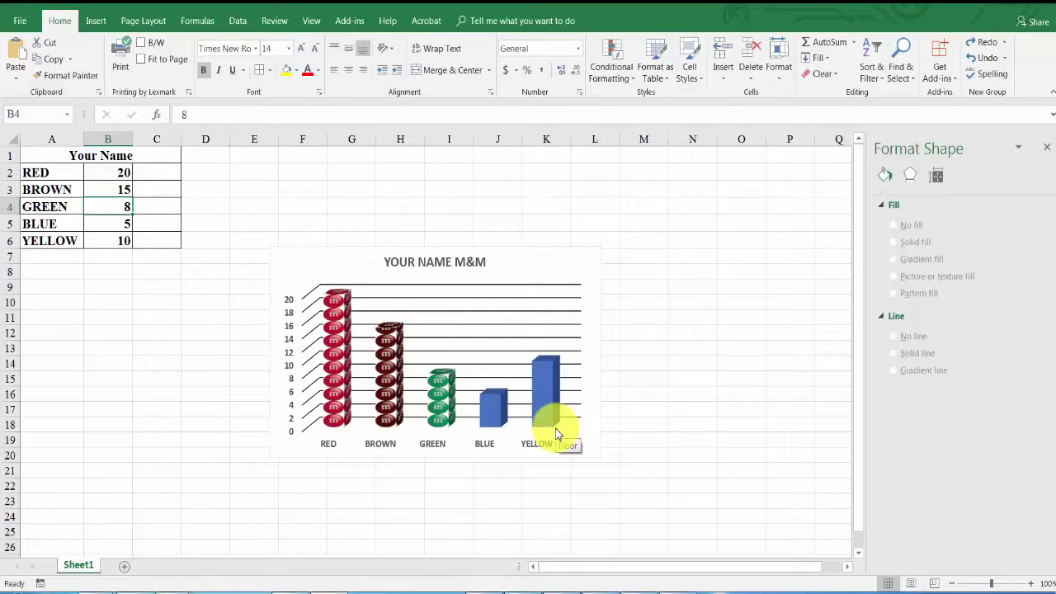
left_click(740, 487)
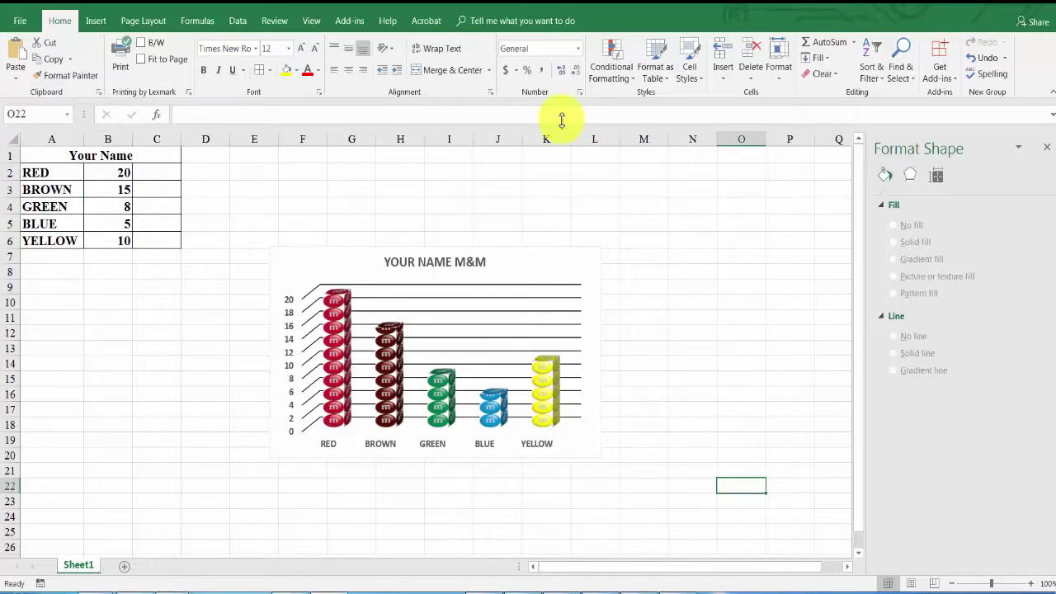
Drag the M&M pictograph chart left to sit beneath the count table.
left_click(505, 273)
left_click_drag(532, 261, 281, 273)
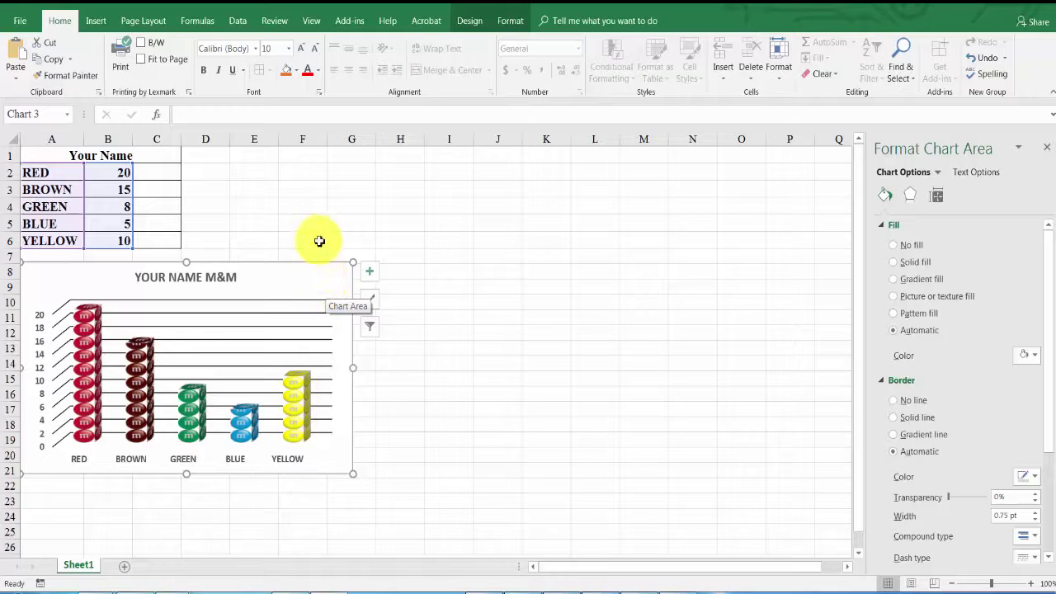
left_click(241, 224)
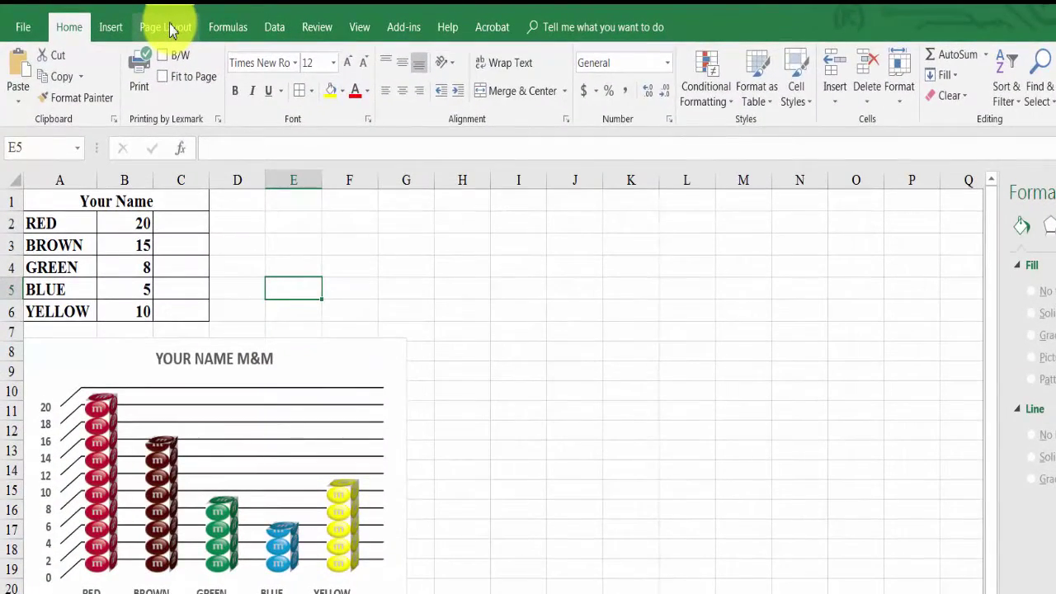
Create a Page Setup custom header: YOUR NAME 8TH left, inserted date and time right.
left_click(171, 31)
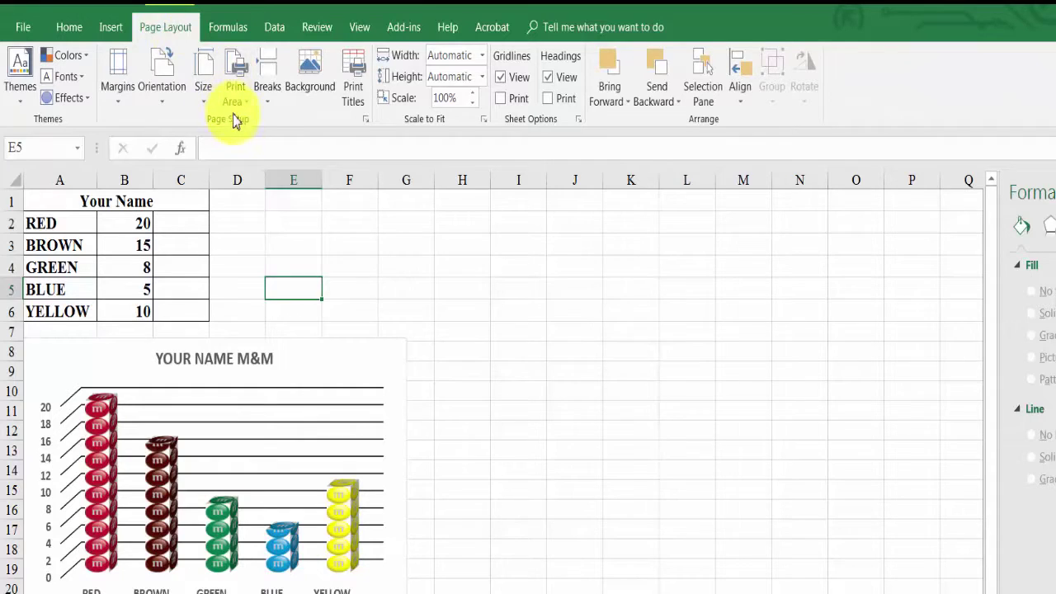
left_click(365, 119)
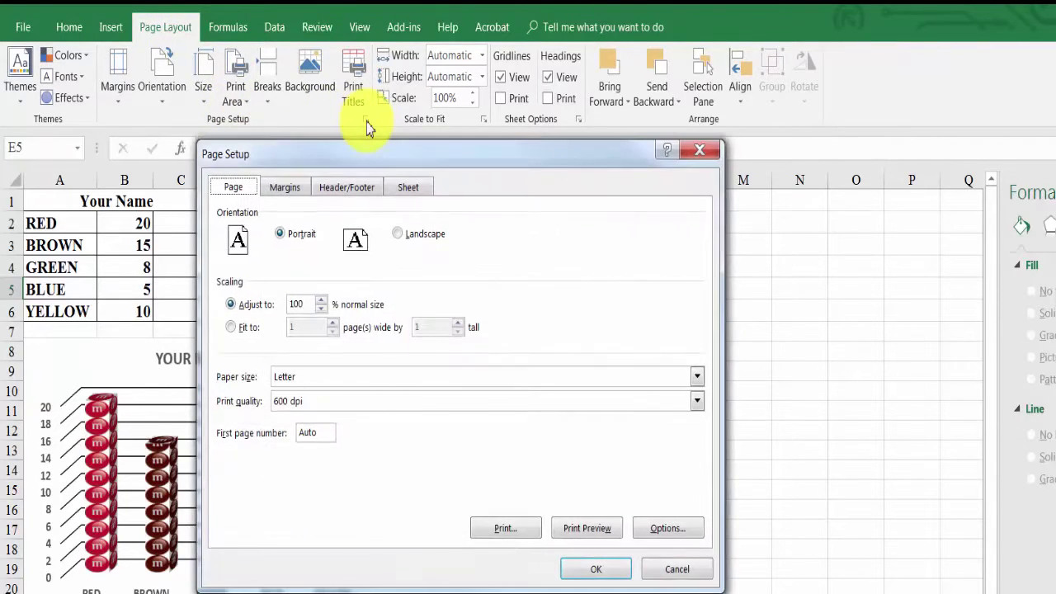
left_click(338, 192)
left_click(407, 317)
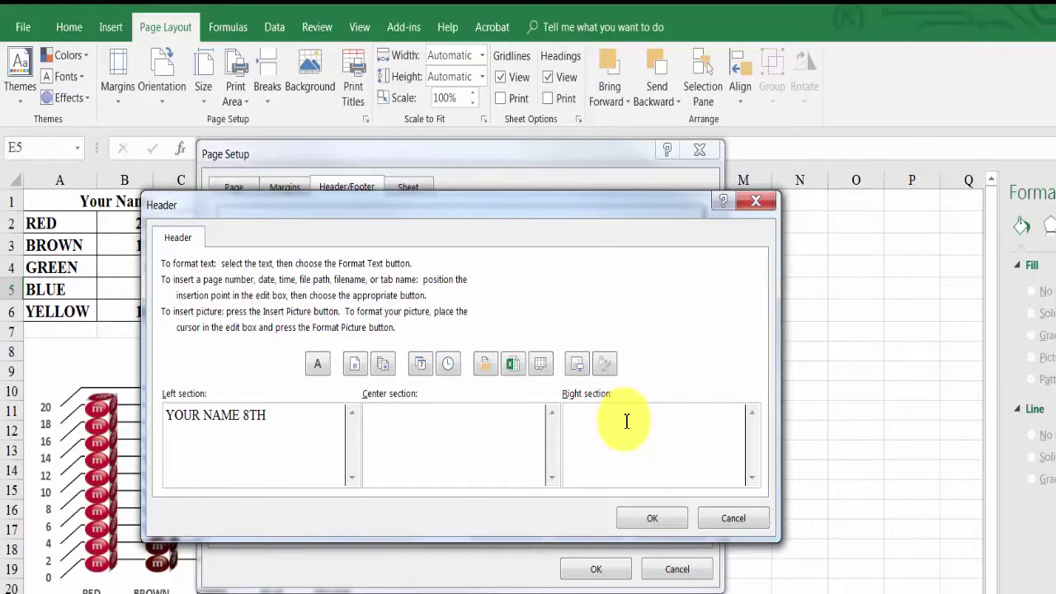
left_click(419, 363)
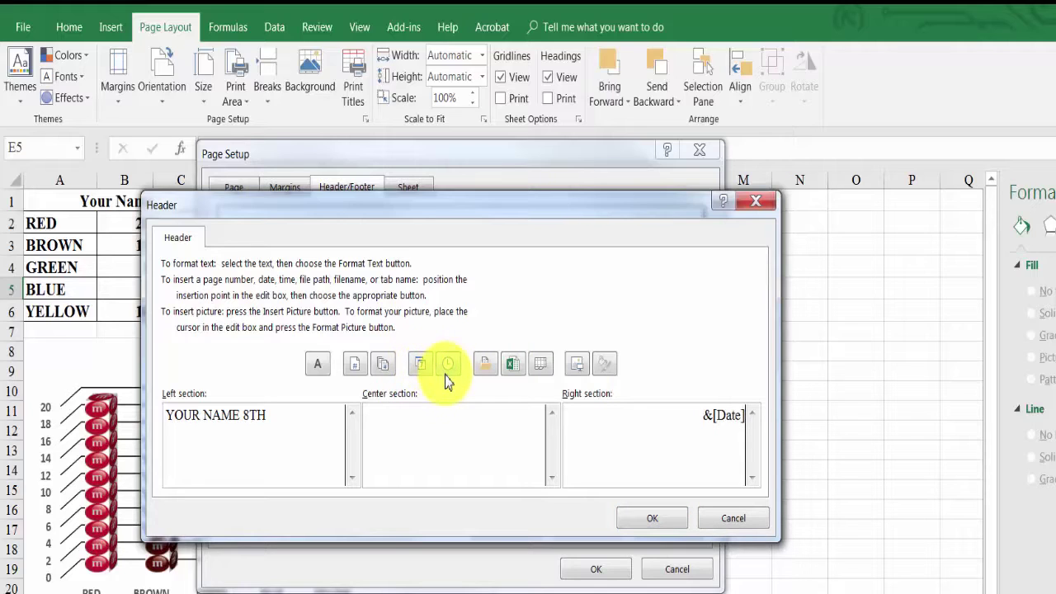
left_click(447, 371)
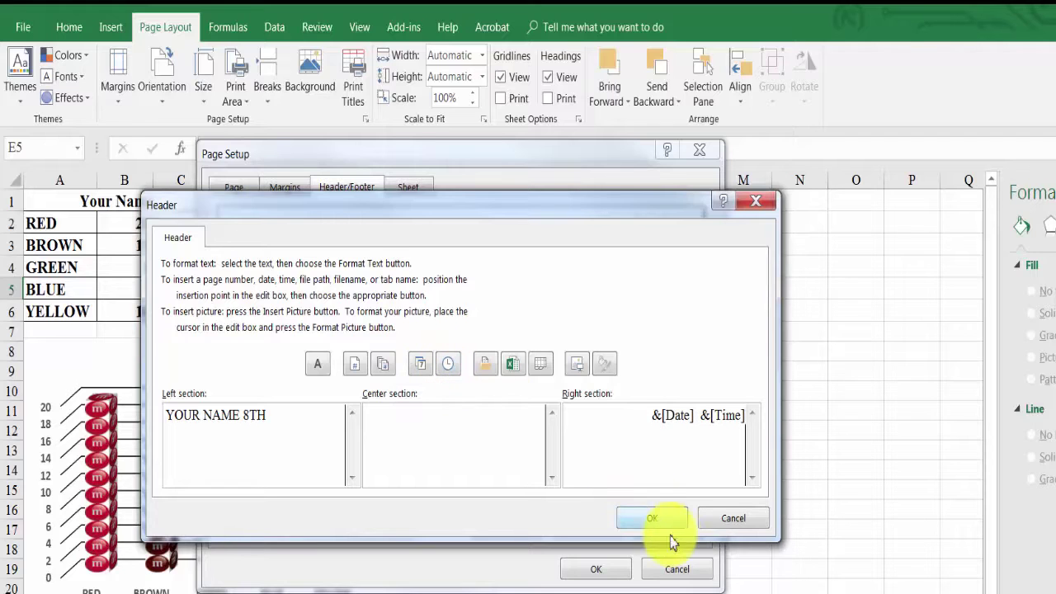
left_click(651, 518)
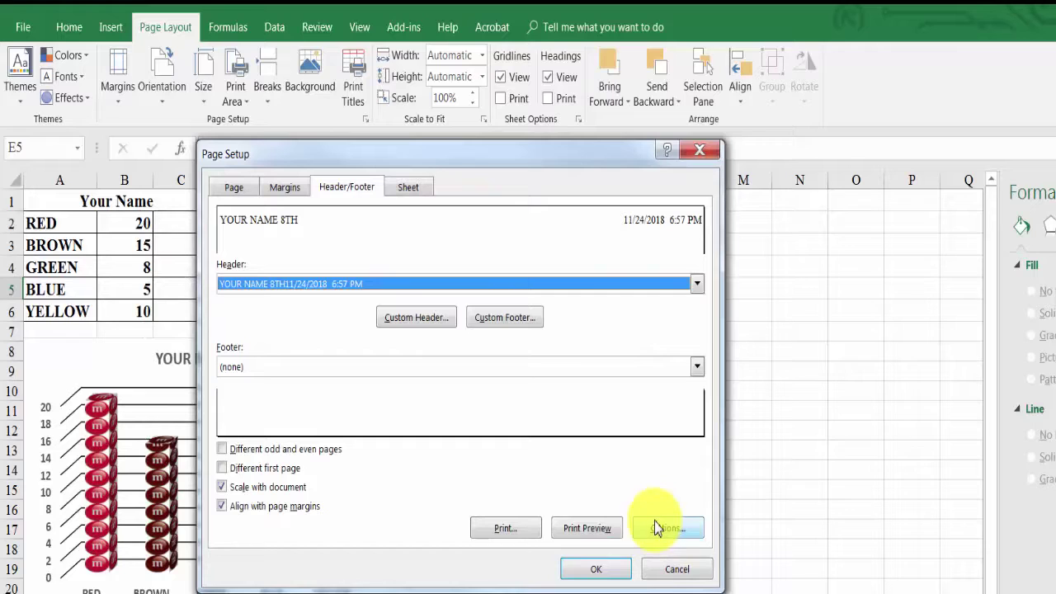
Print-preview the page with header, table and chart, then exit back to the sheet.
left_click(569, 530)
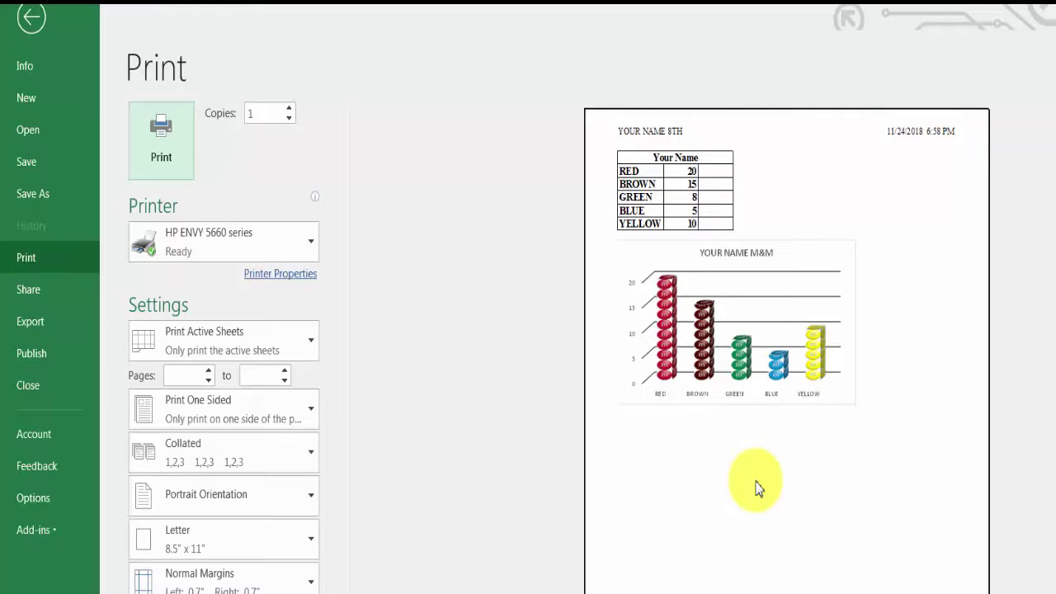
key("Escape")
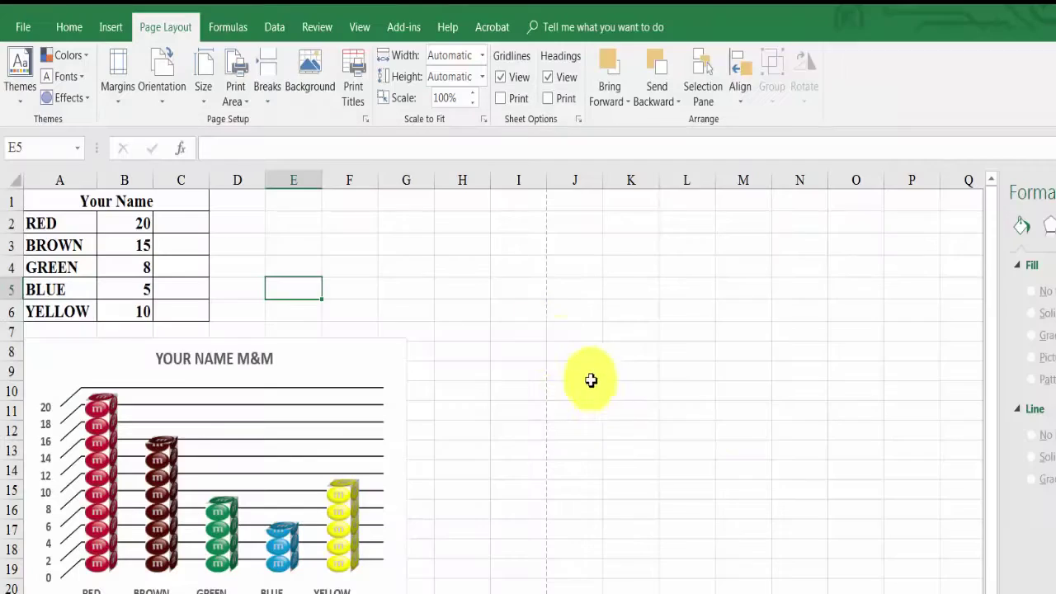
left_click(361, 282)
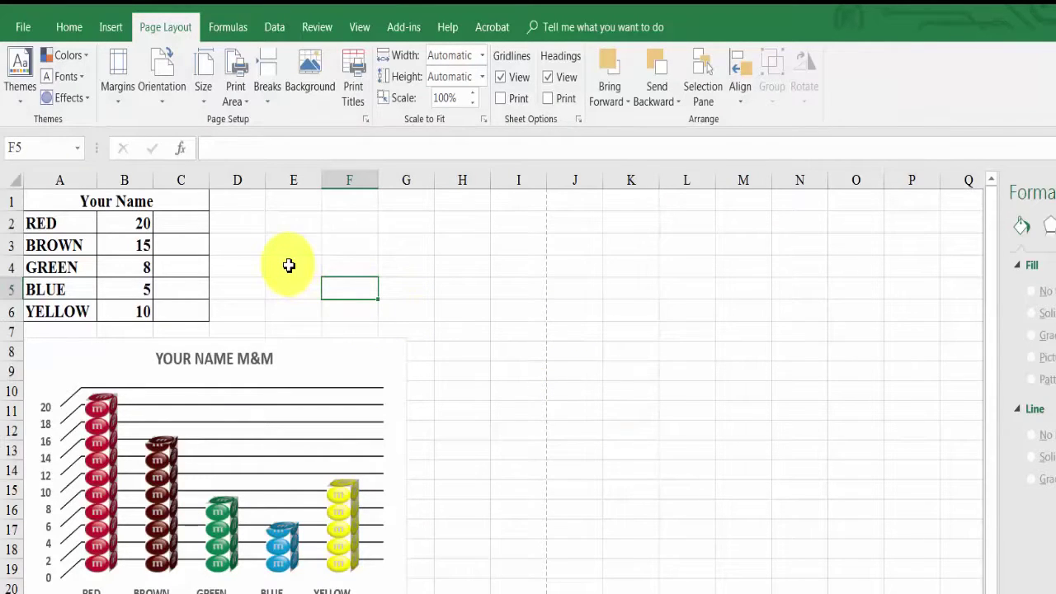
left_click(255, 267)
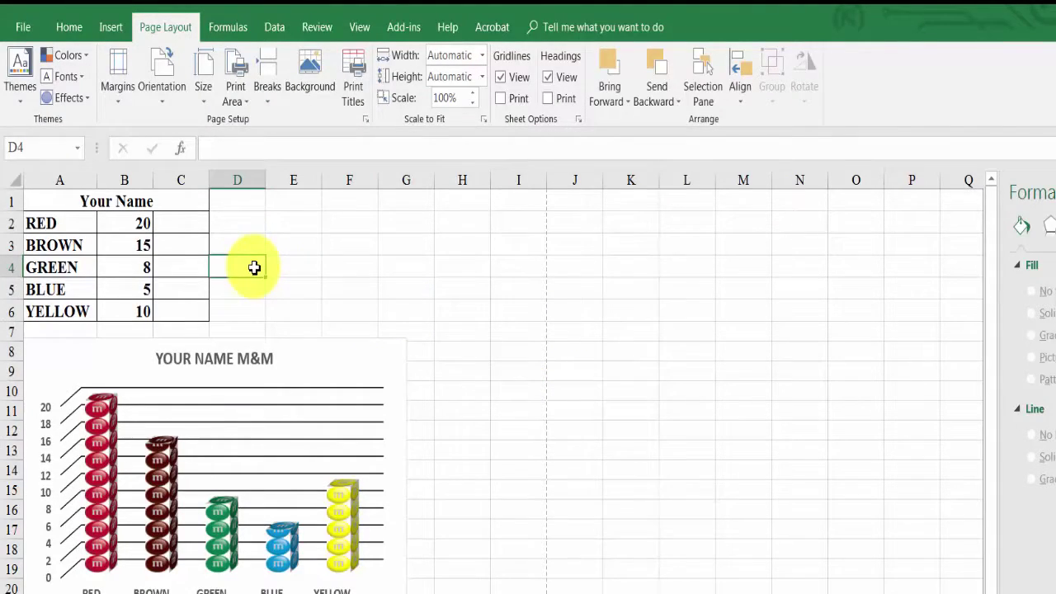
left_click(259, 239)
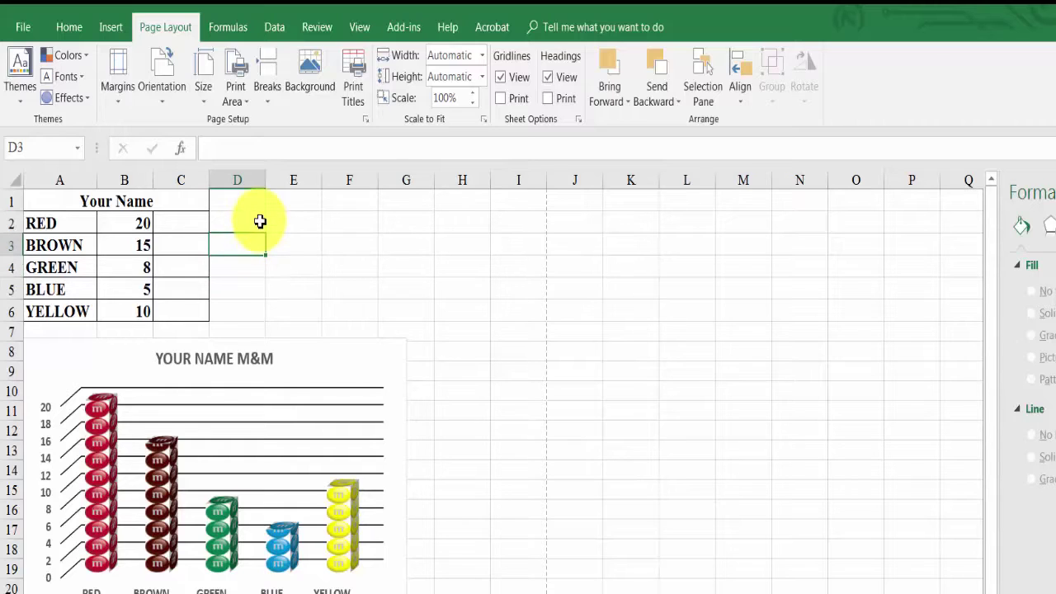
left_click(260, 221)
left_click(256, 202)
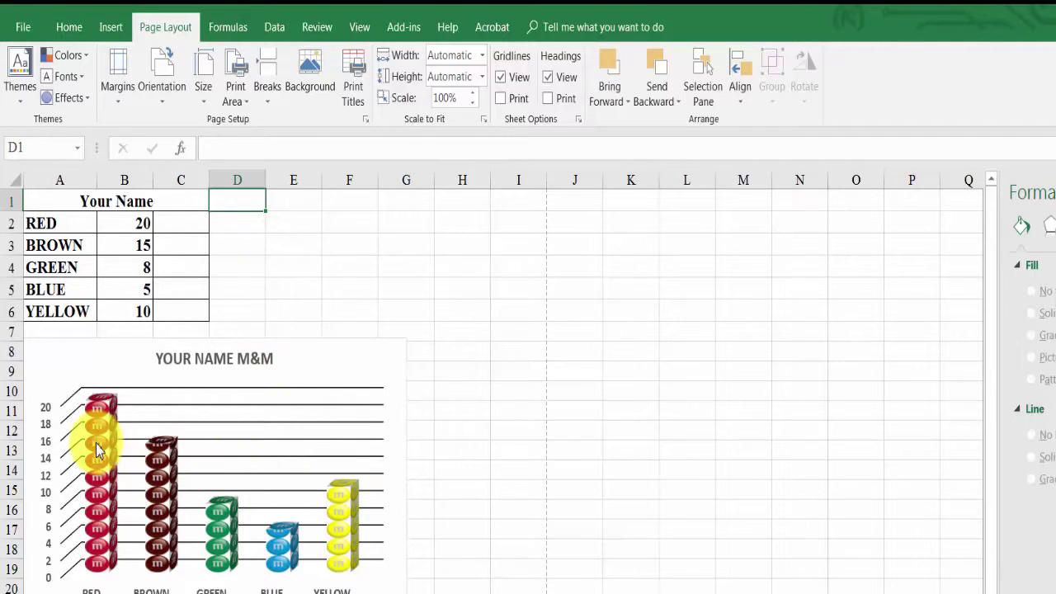
left_click(239, 271)
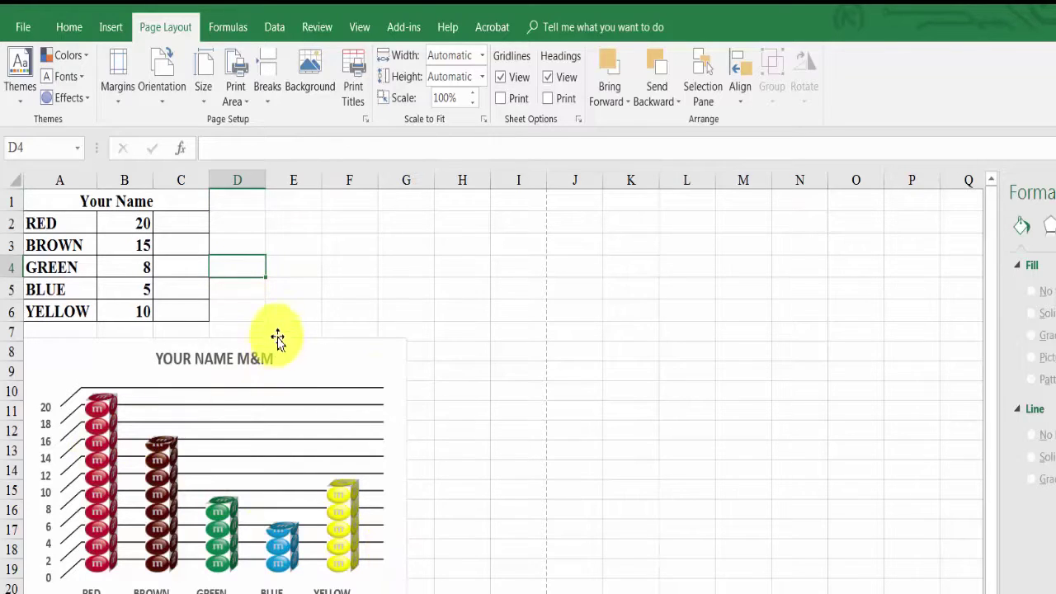